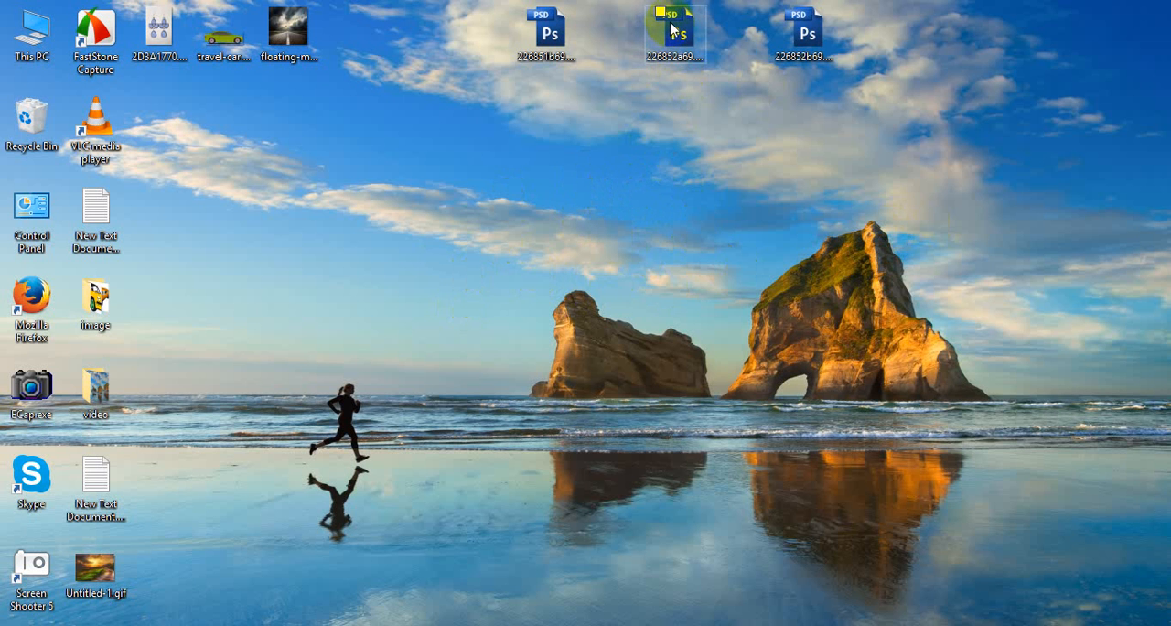
Open 226852a69.psd in Photoshop and switch the document to full screen mode
drag(675, 31, 521, 446)
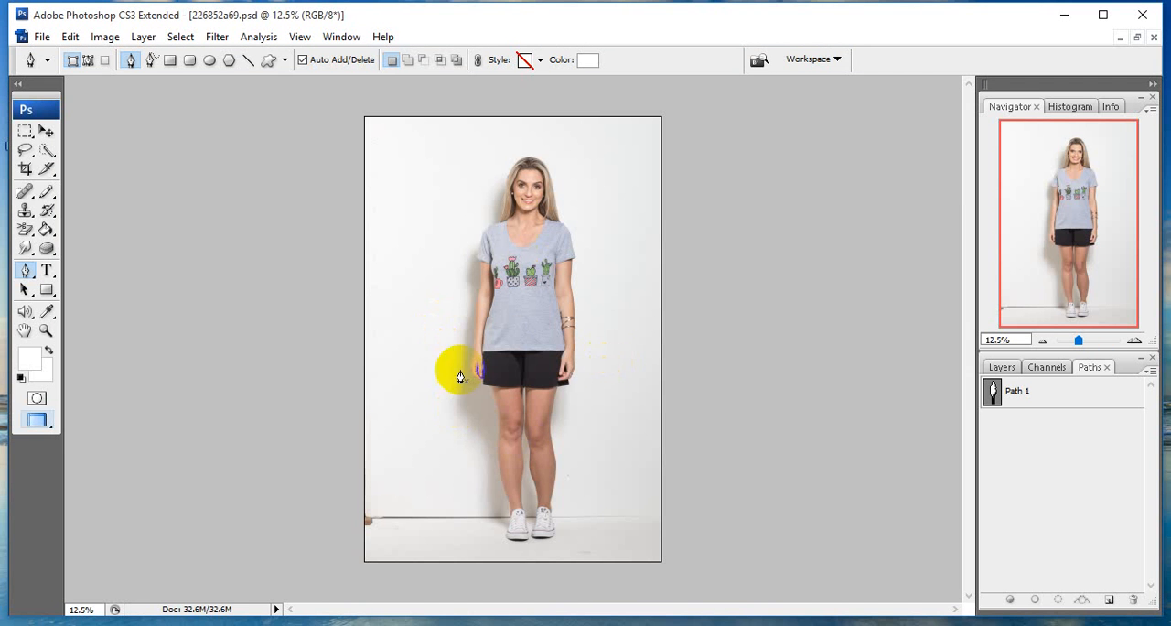
click(506, 370)
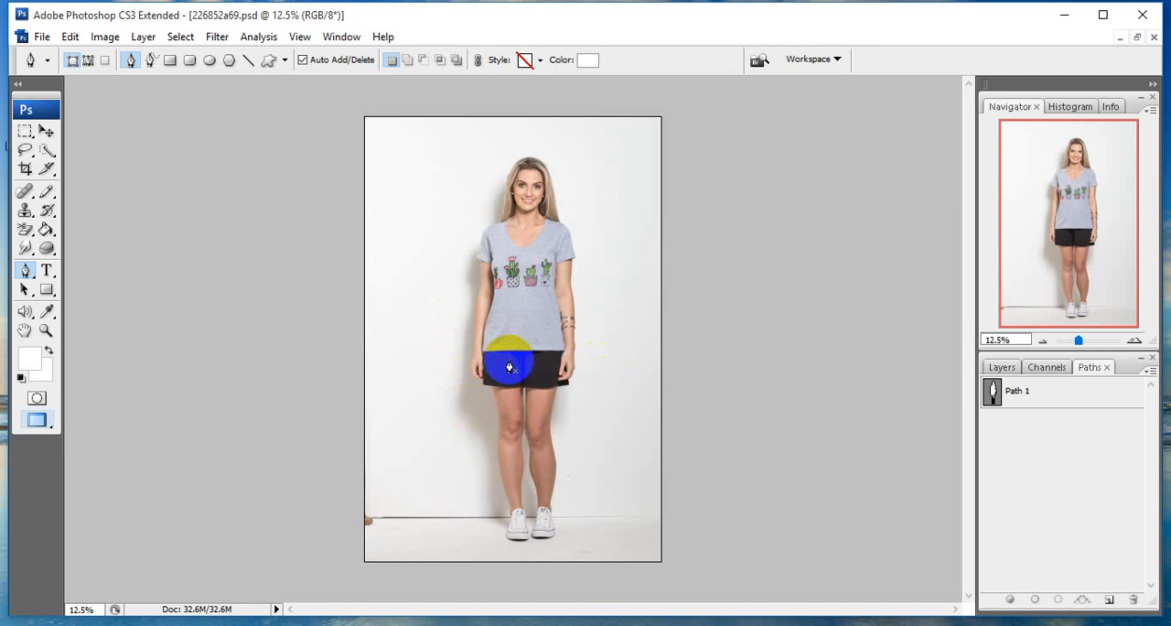
key(f)
drag(559, 348, 402, 344)
drag(388, 307, 482, 293)
scroll(615, 285, up, 4)
scroll(616, 289, up, 5)
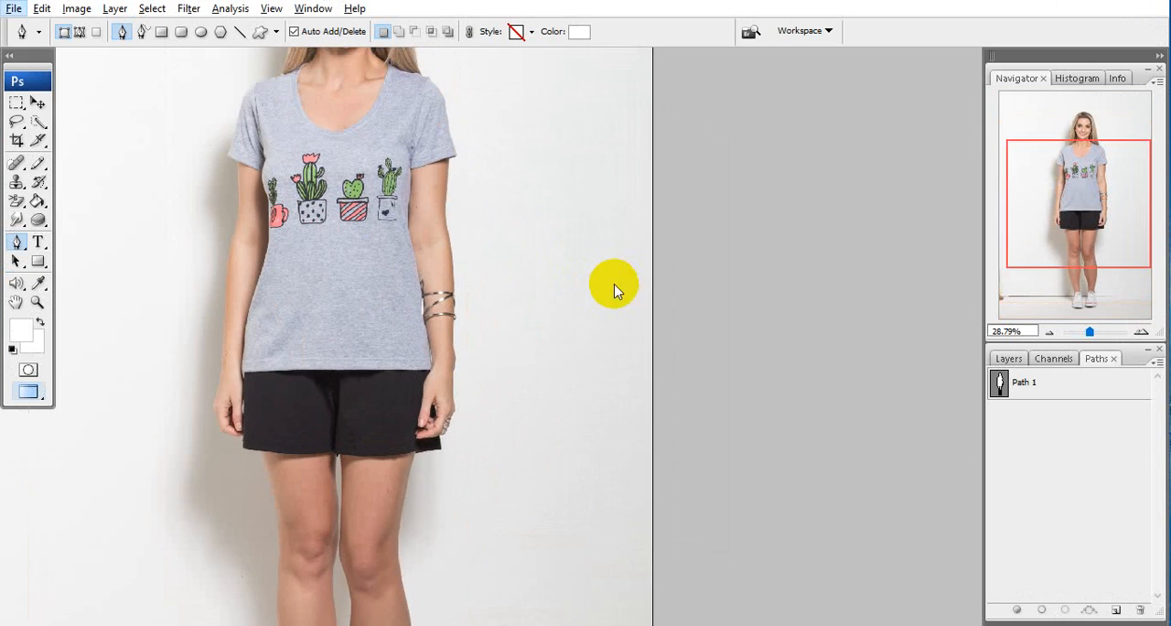
drag(375, 175, 624, 308)
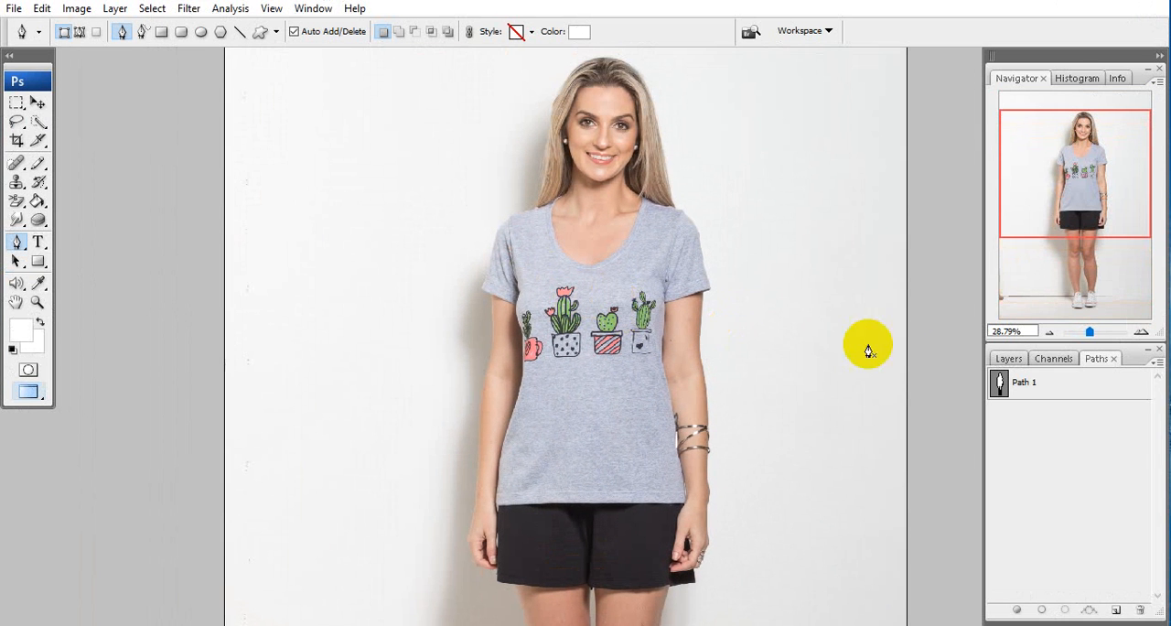
Show Path 1 and examine its outline around the model's figure
click(1021, 384)
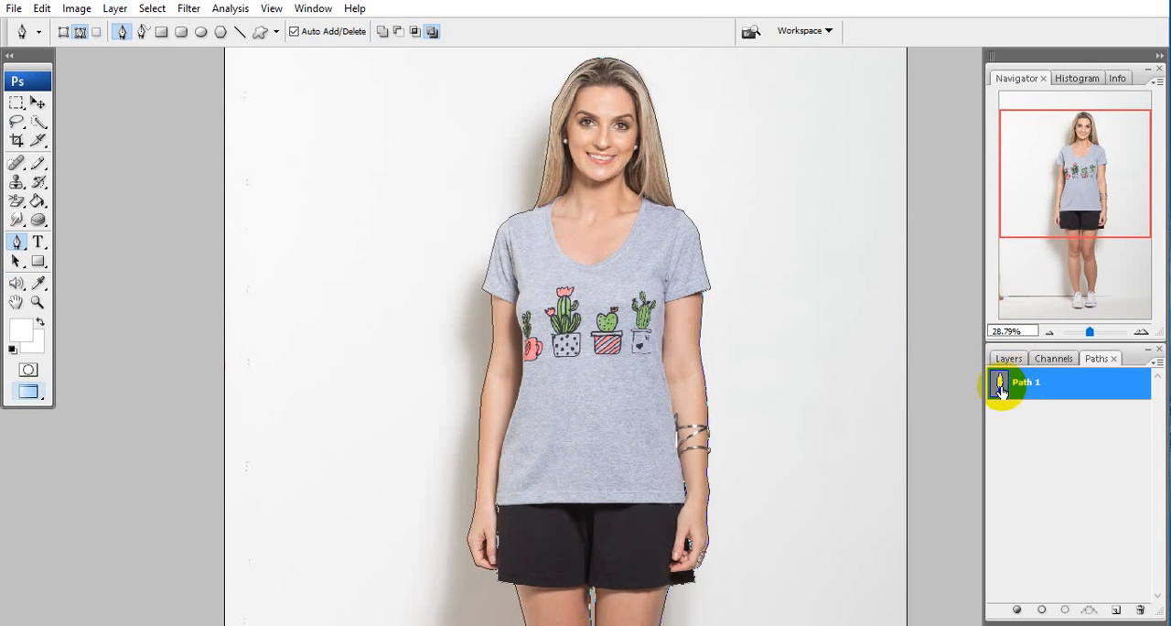
mouse_move(622, 326)
mouse_down()
mouse_move(515, 333)
mouse_move(494, 289)
mouse_move(552, 331)
mouse_move(498, 290)
mouse_move(623, 341)
mouse_move(600, 352)
mouse_move(609, 364)
mouse_move(554, 366)
mouse_move(636, 316)
mouse_up()
scroll(524, 308, up, 4)
scroll(526, 311, down, 3)
key(alt+space)
scroll(564, 388, up, 2)
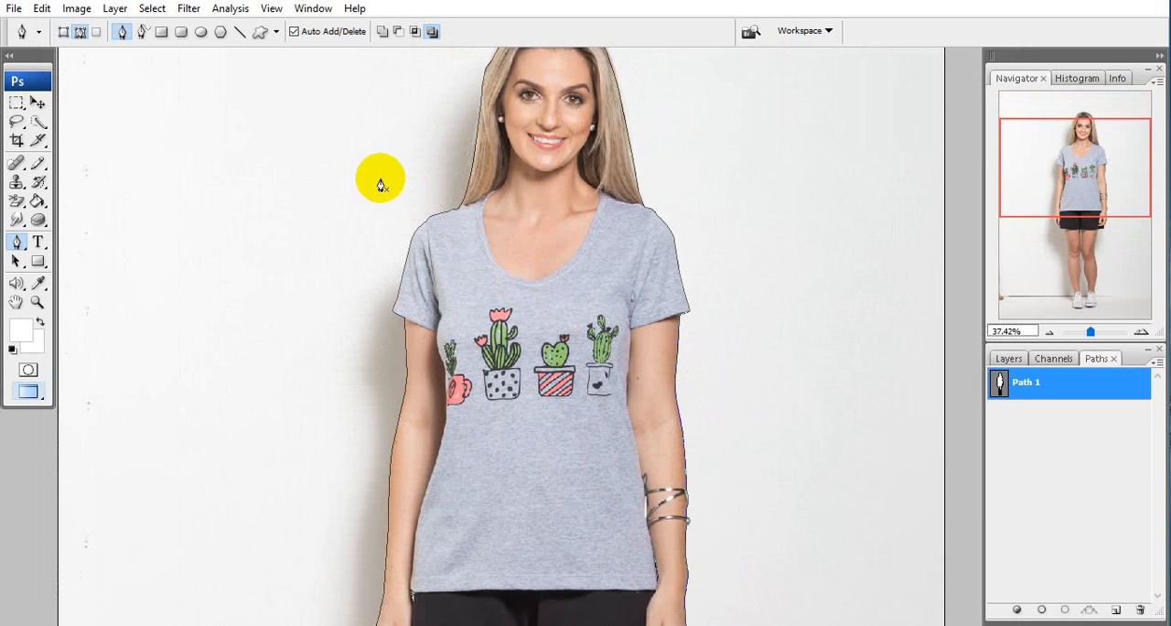
drag(320, 162, 781, 555)
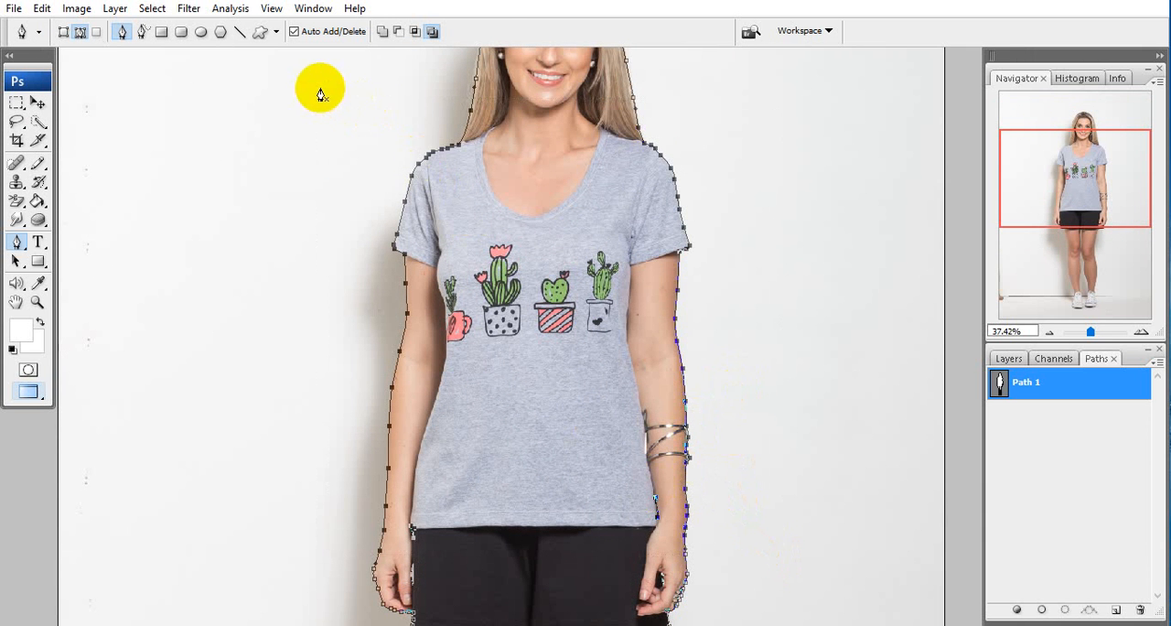
drag(321, 89, 541, 211)
key(Return)
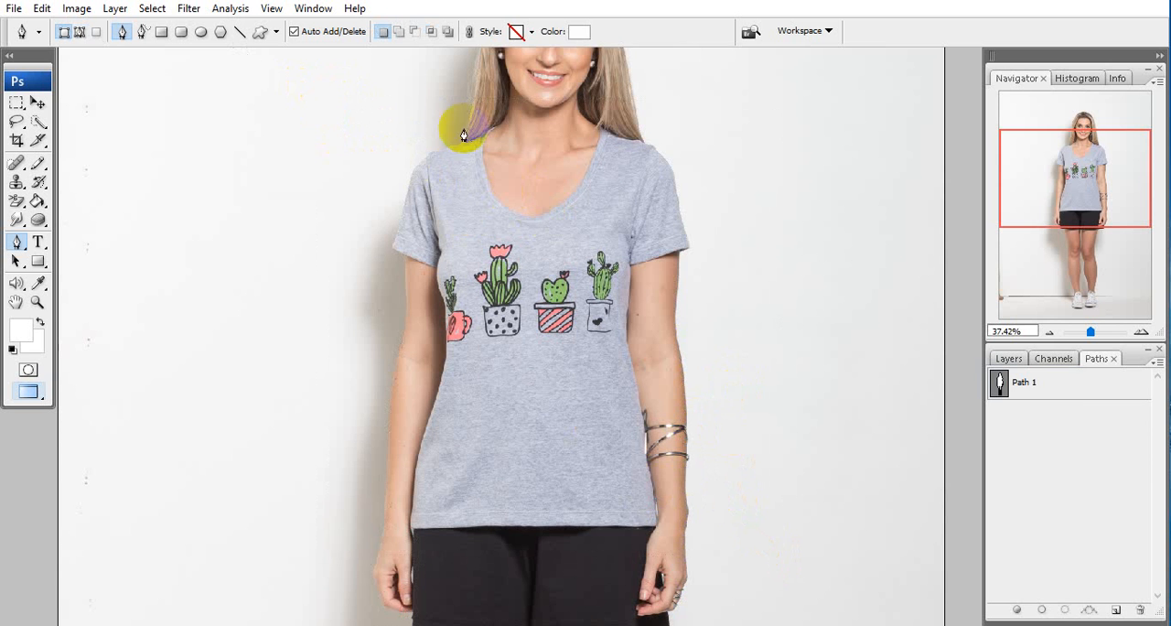
Copy Path 1's anchor points around the T-shirt and arms into a new path named Path 2
click(1080, 381)
drag(347, 100, 824, 552)
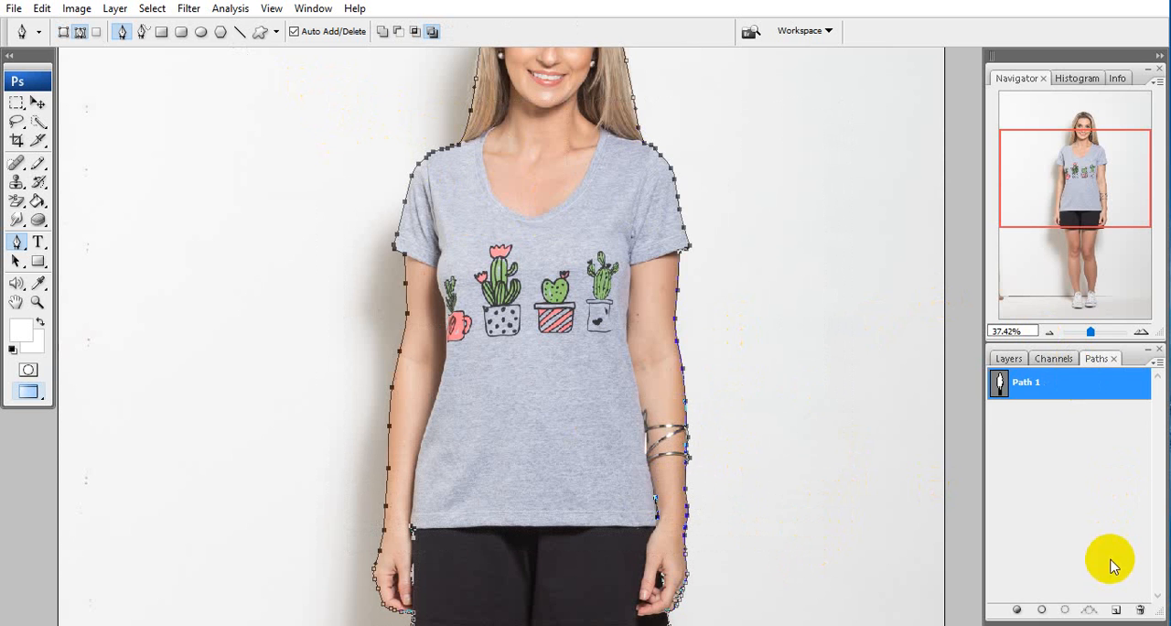
click(1117, 609)
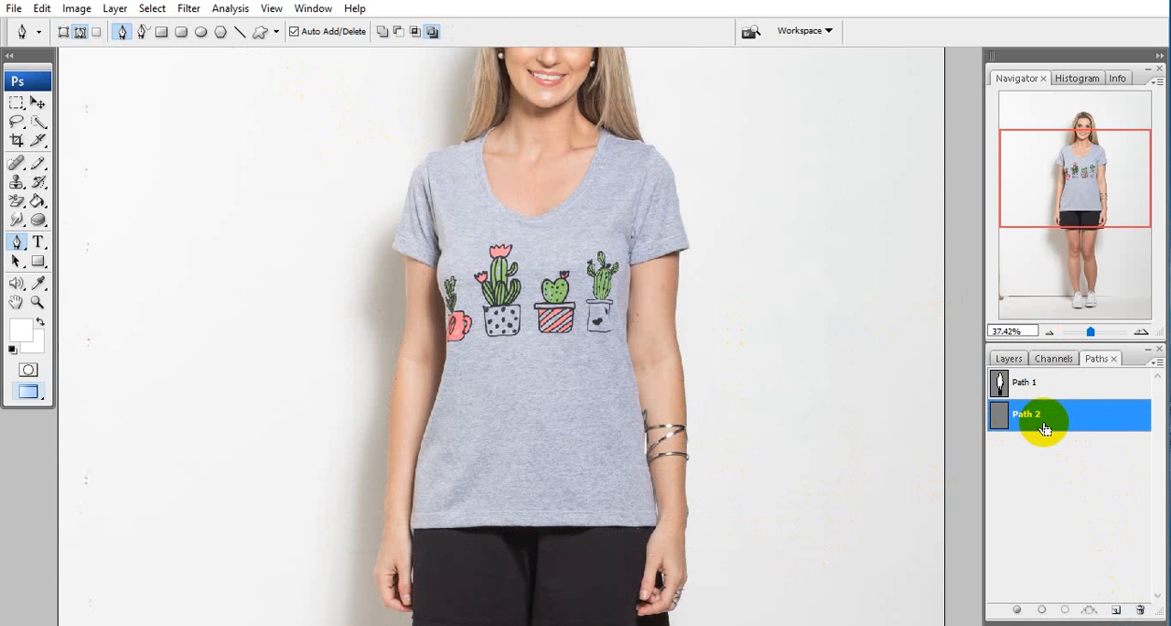
key(ctrl+v)
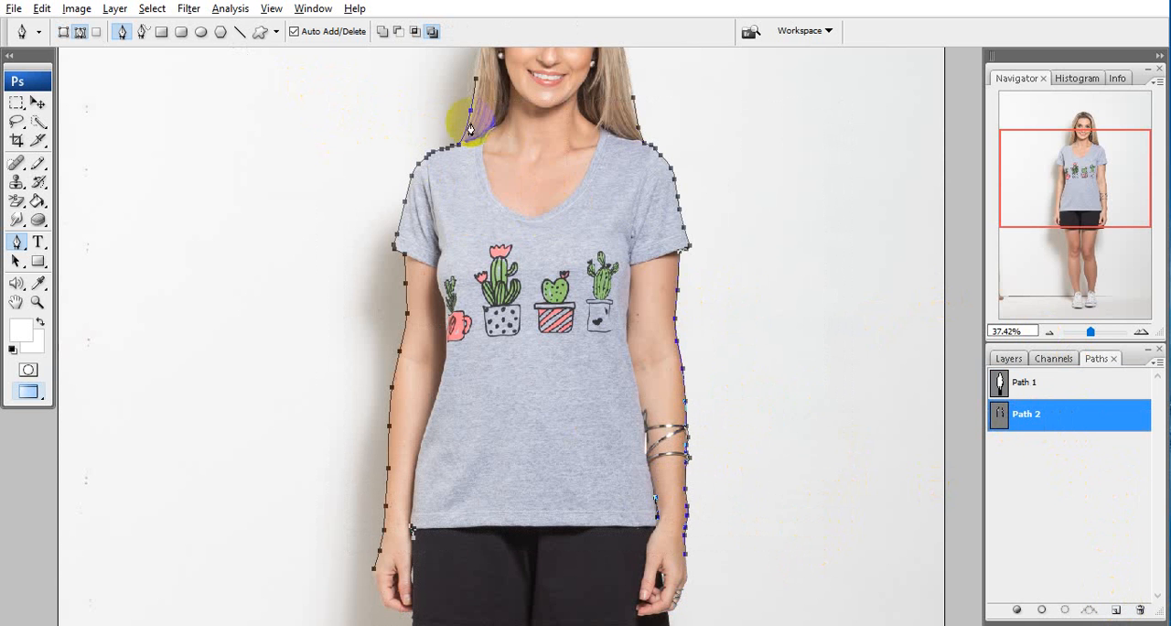
Extend Path 2 with the Pen tool along the left shoulder's shirt edge beneath the hair to the collar tip
scroll(486, 161, up, 8)
key(alt+space)
drag(506, 169, 628, 345)
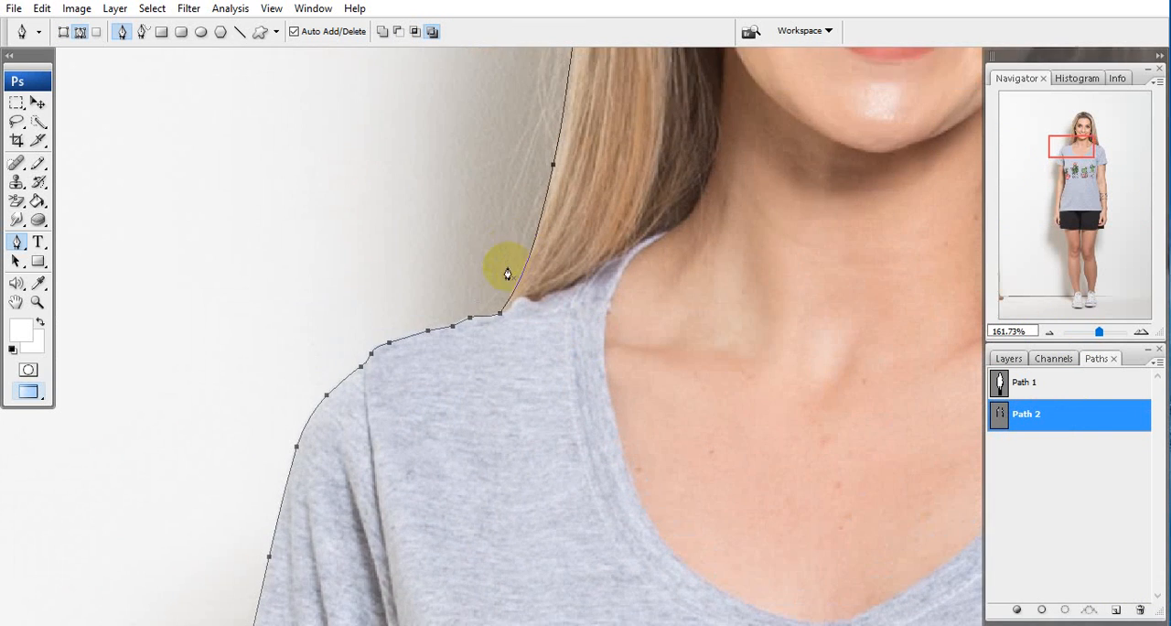
scroll(508, 274, up, 5)
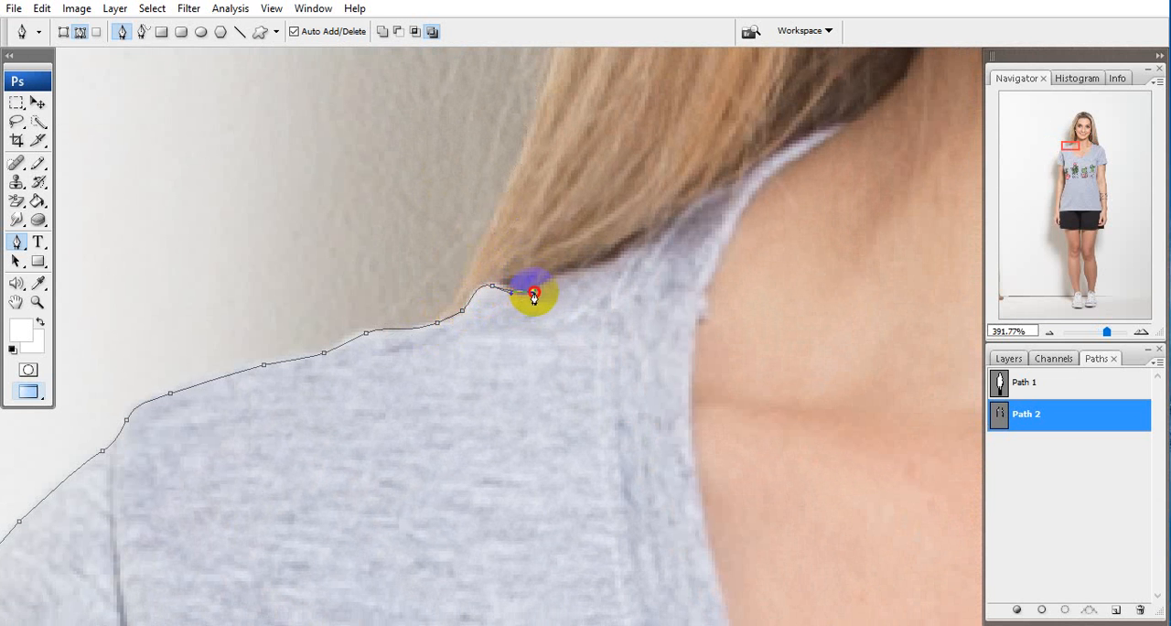
drag(546, 287, 392, 322)
click(431, 282)
click(470, 265)
click(506, 248)
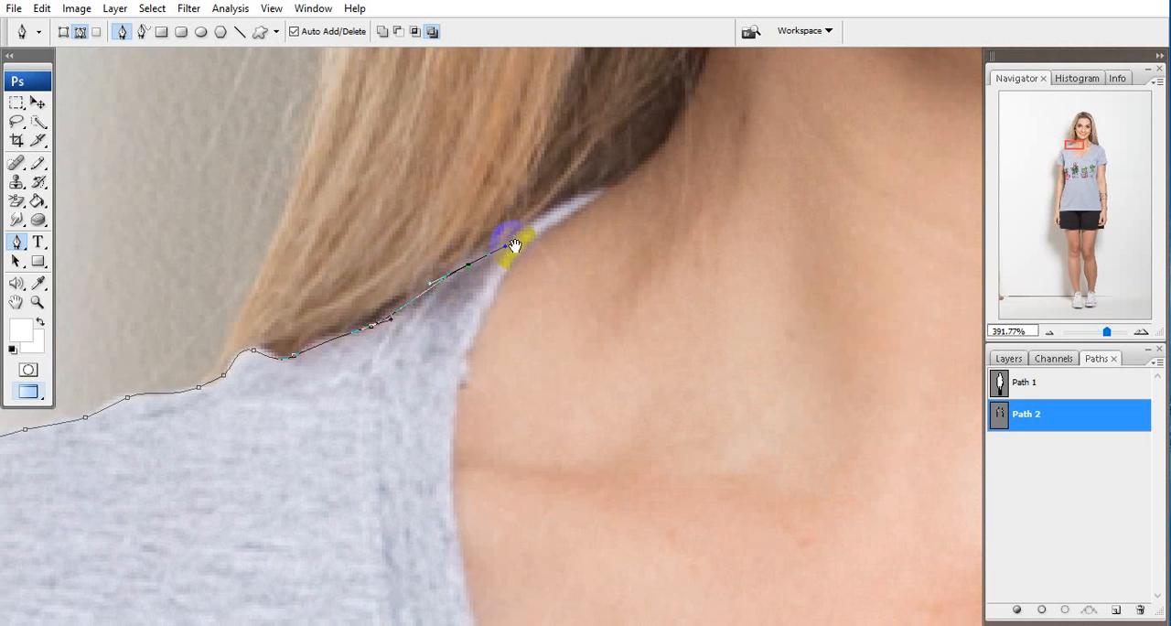
drag(516, 246, 358, 293)
click(399, 280)
mouse_move(450, 239)
mouse_down()
mouse_move(498, 235)
mouse_move(434, 247)
mouse_up()
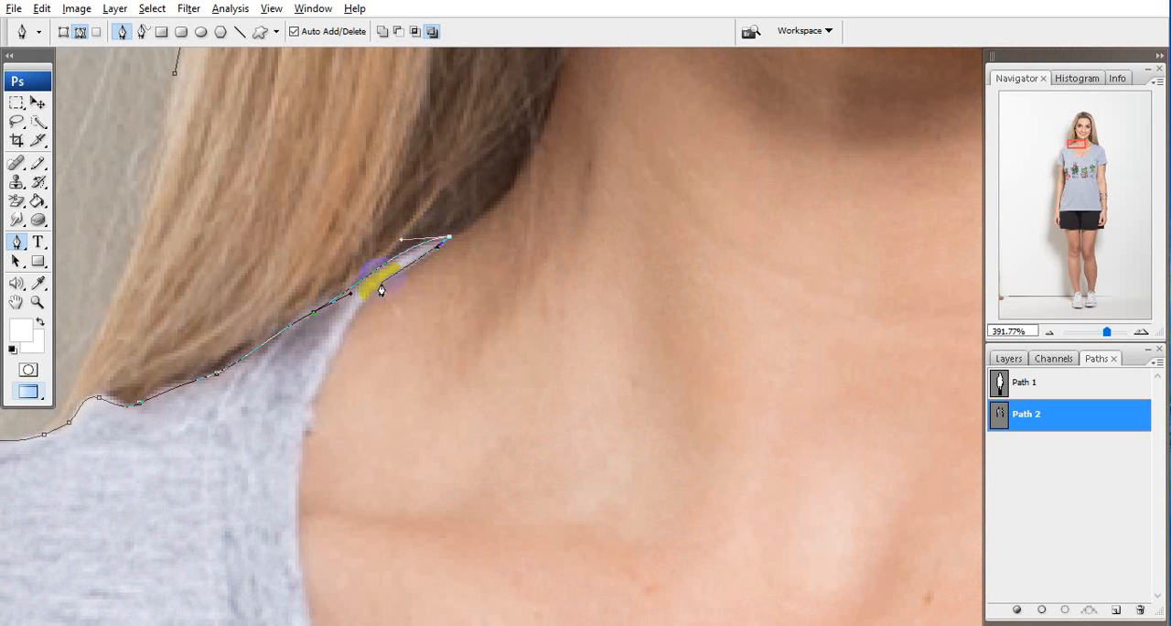
Trace the inner neckline from the left collar tip down to the lowest point of the neck opening
drag(357, 306, 429, 340)
drag(480, 390, 376, 116)
drag(348, 232, 374, 340)
drag(380, 325, 307, 67)
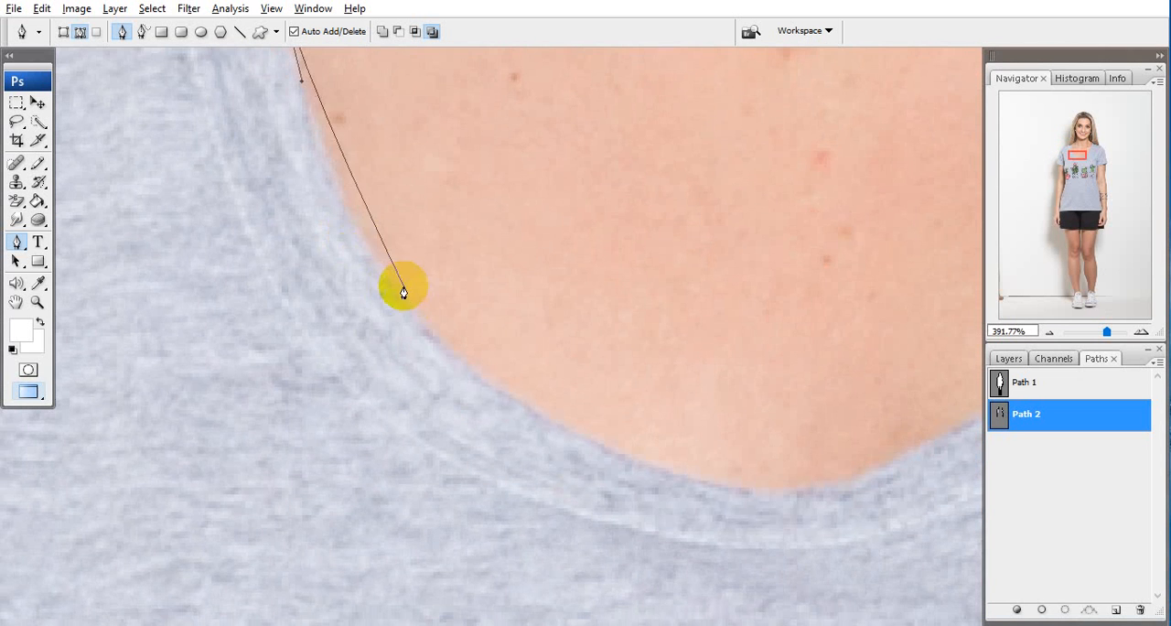
drag(385, 270, 439, 354)
drag(621, 487, 489, 314)
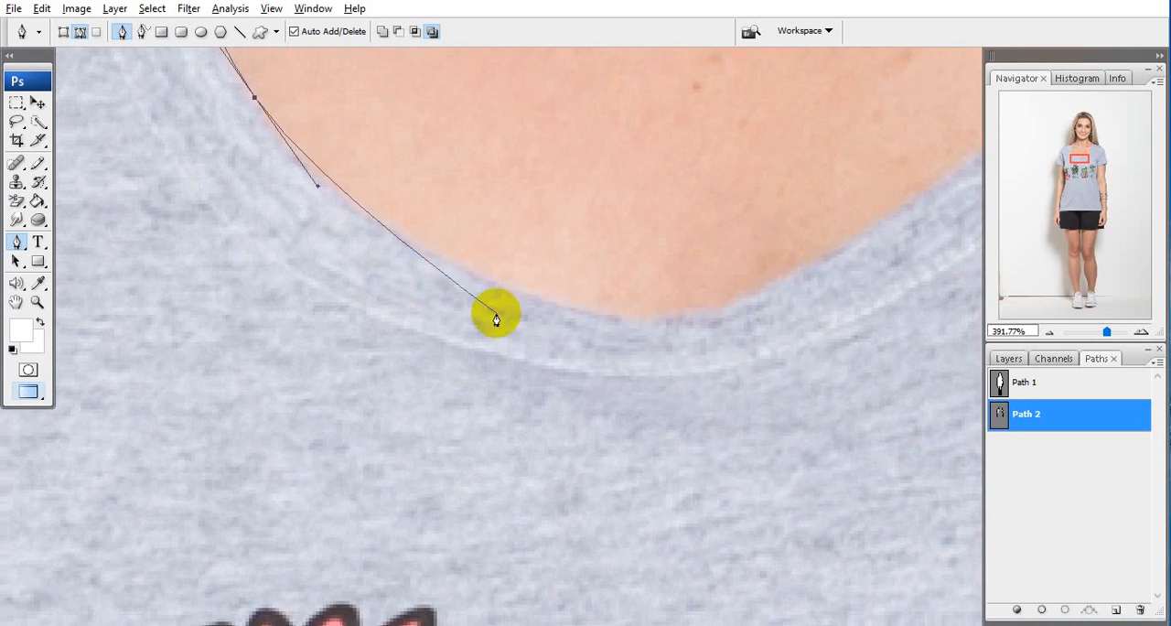
drag(445, 262, 510, 297)
drag(652, 319, 305, 319)
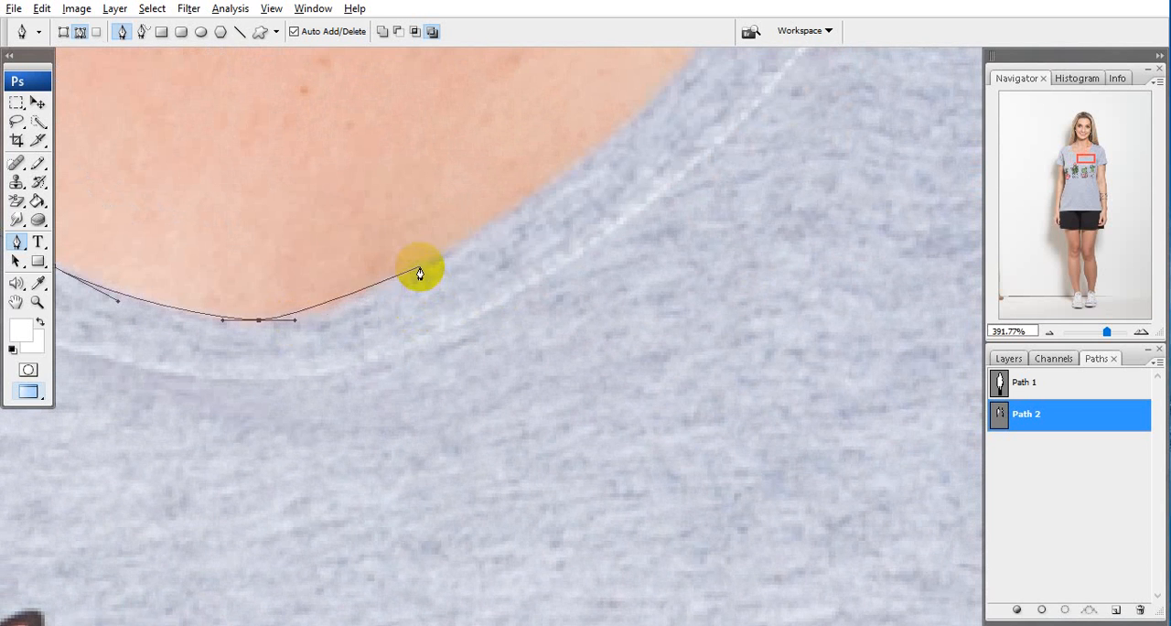
Continue the path up the right side of the neckline to the collar tip beneath the hair
drag(420, 265, 472, 234)
drag(666, 126, 356, 315)
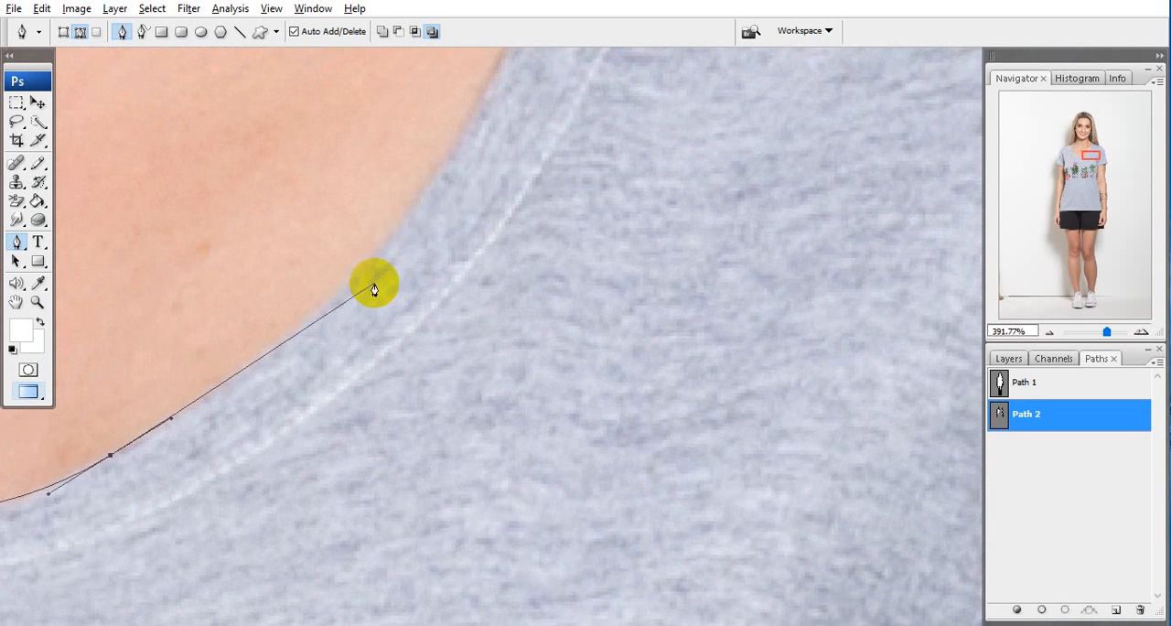
drag(362, 270, 272, 404)
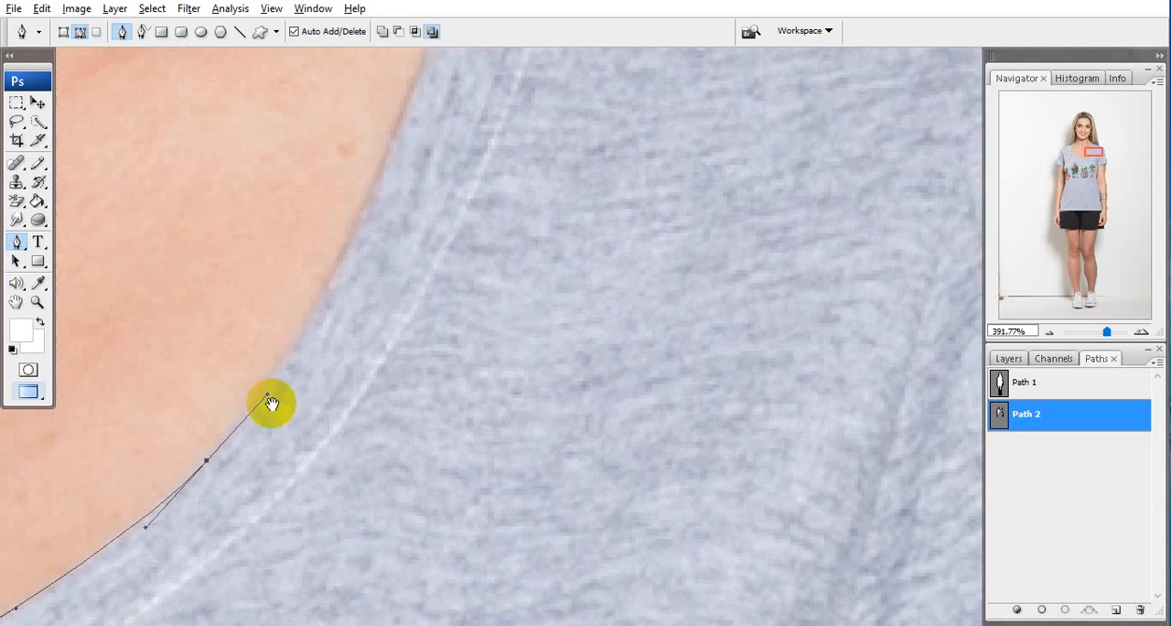
drag(379, 173, 379, 477)
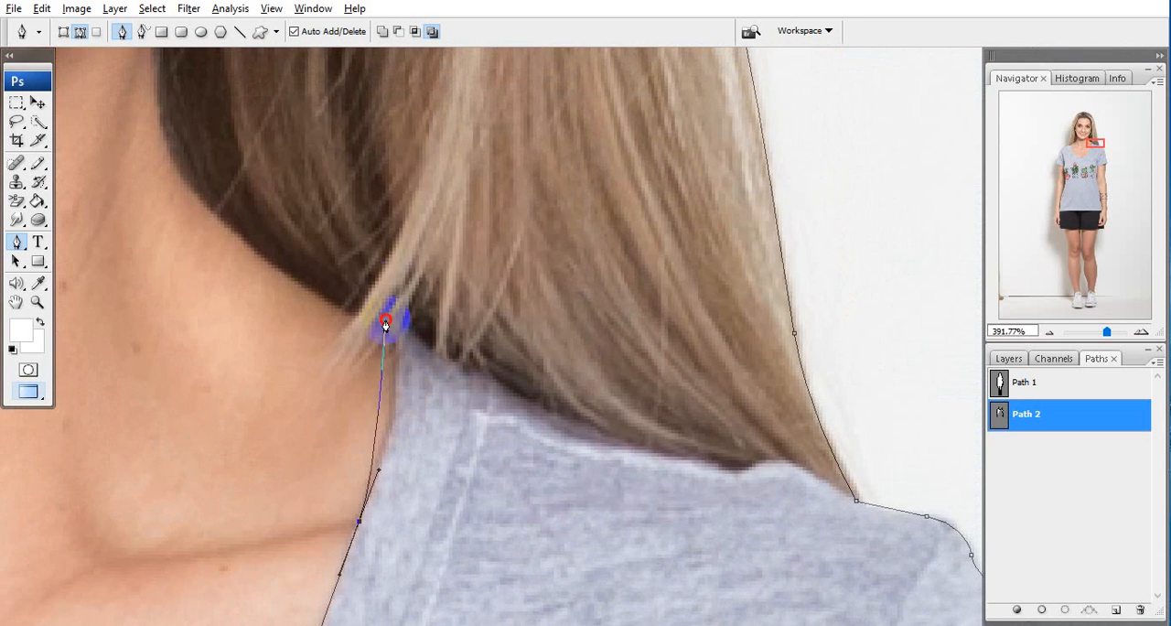
drag(385, 322, 417, 329)
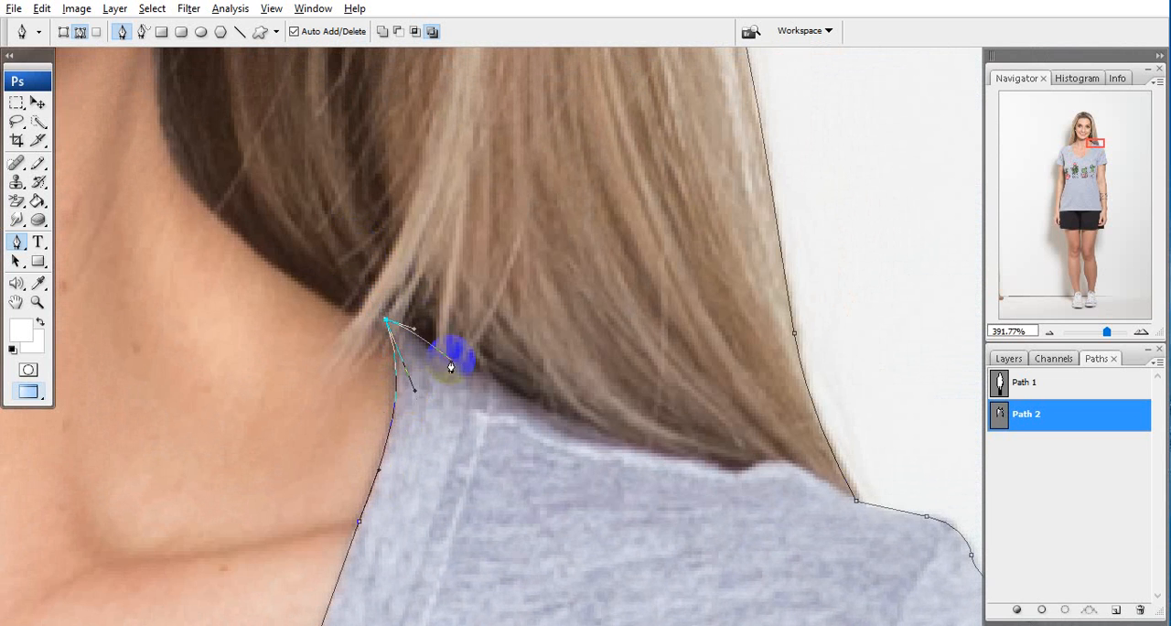
Trace the right shoulder's shirt edge below the hair and join it to the copied shoulder path
drag(536, 405, 286, 288)
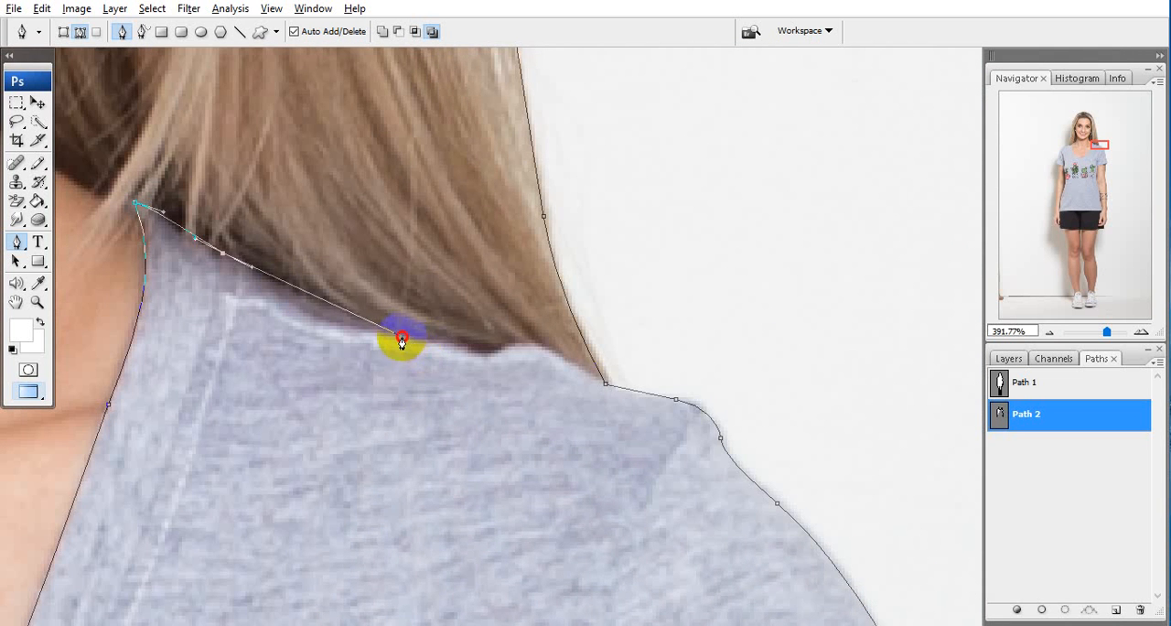
drag(401, 340, 529, 345)
drag(531, 346, 389, 328)
click(370, 314)
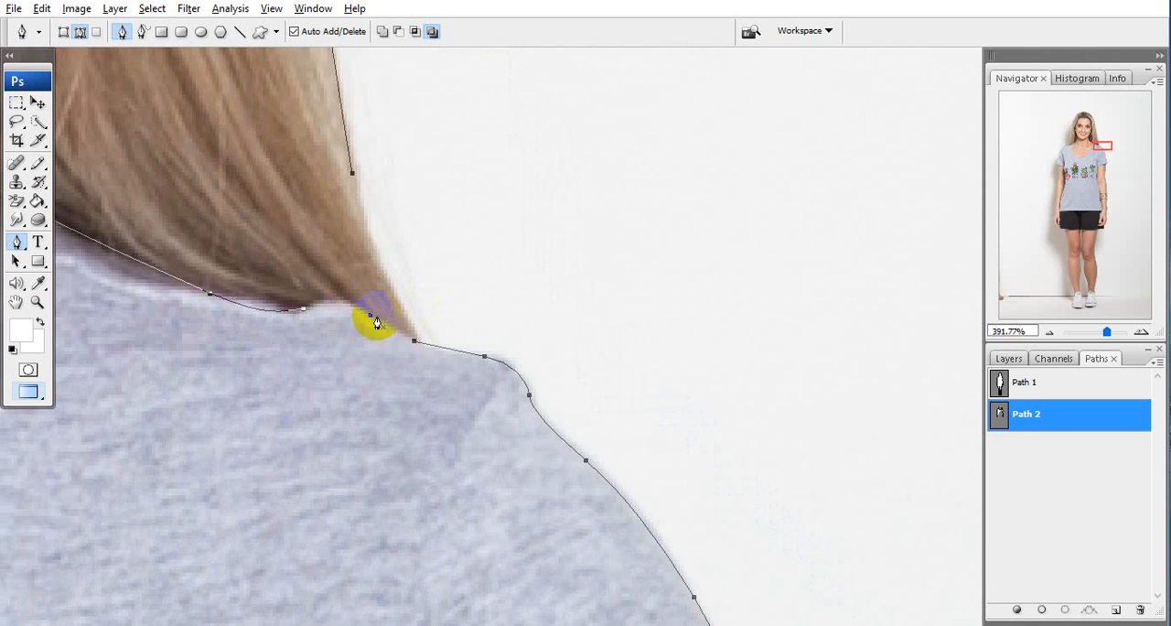
click(389, 263)
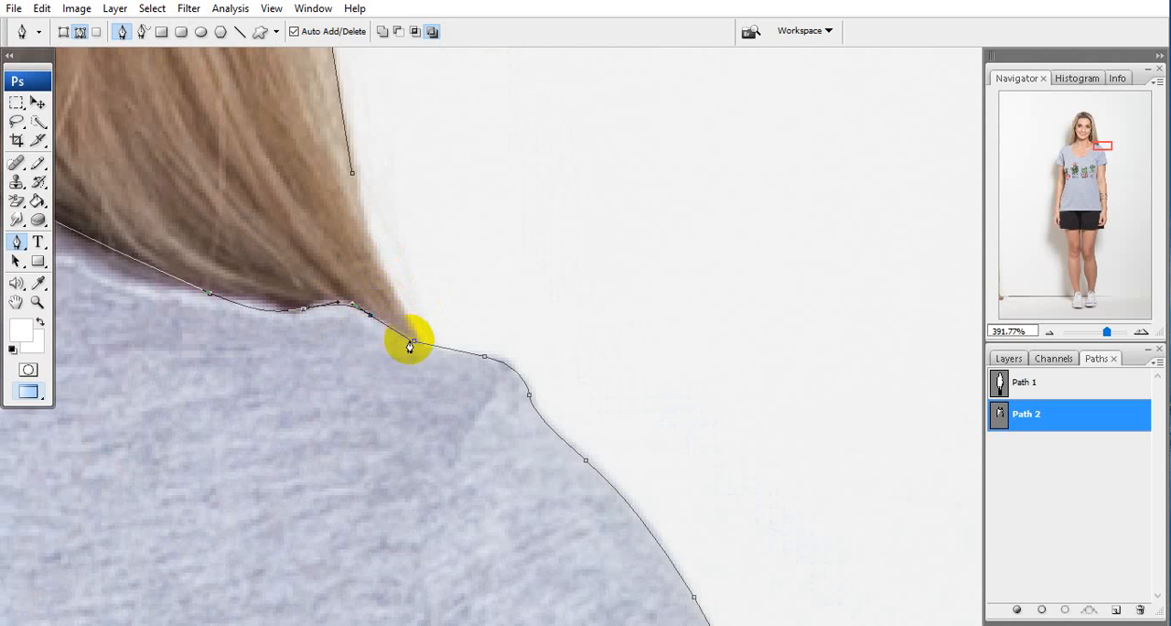
drag(414, 340, 430, 343)
Delete the leftover Path 2 segments running along both sides of the hair
drag(382, 268, 474, 462)
key(Delete)
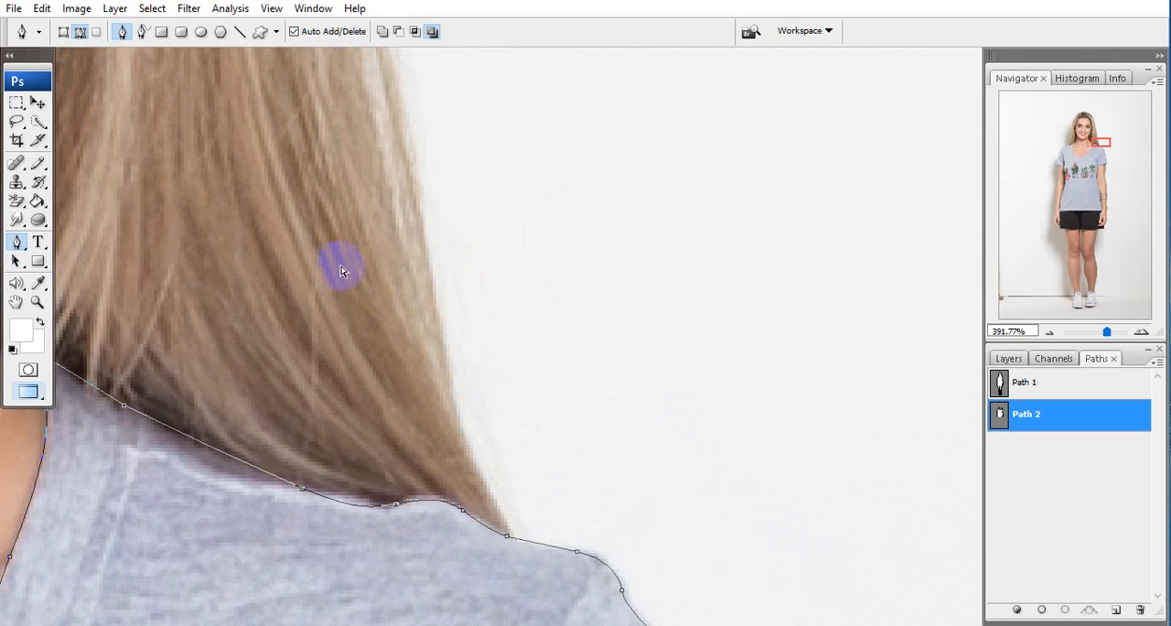
key(Delete)
key(ctrl+z)
drag(73, 229, 331, 499)
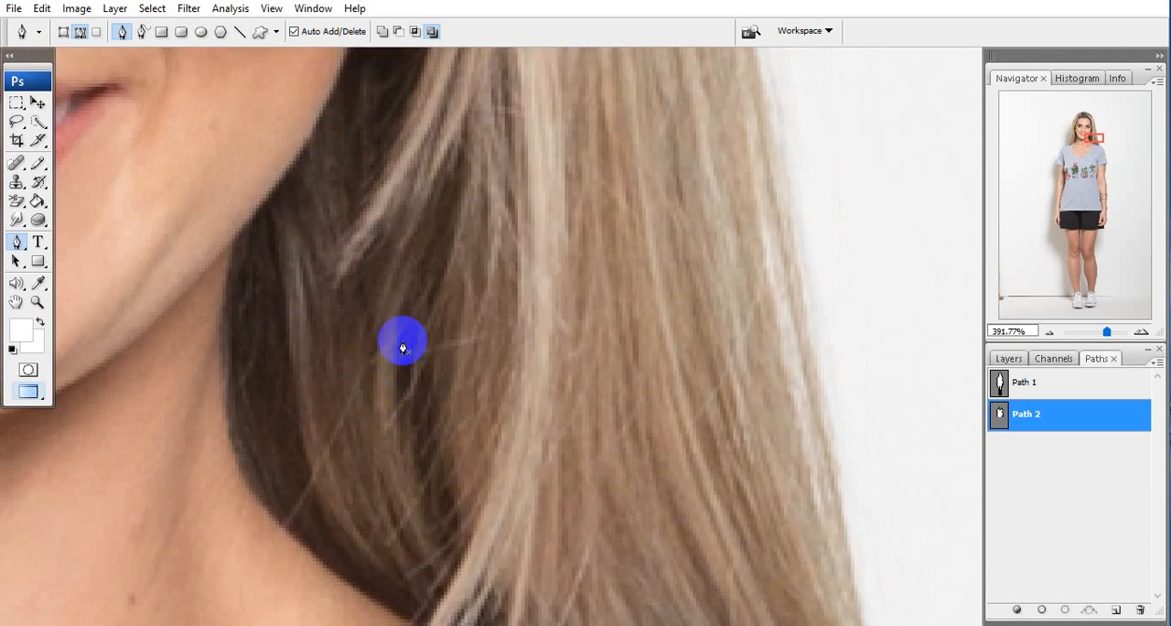
scroll(403, 342, down, 5)
key(alt+space)
drag(256, 336, 392, 361)
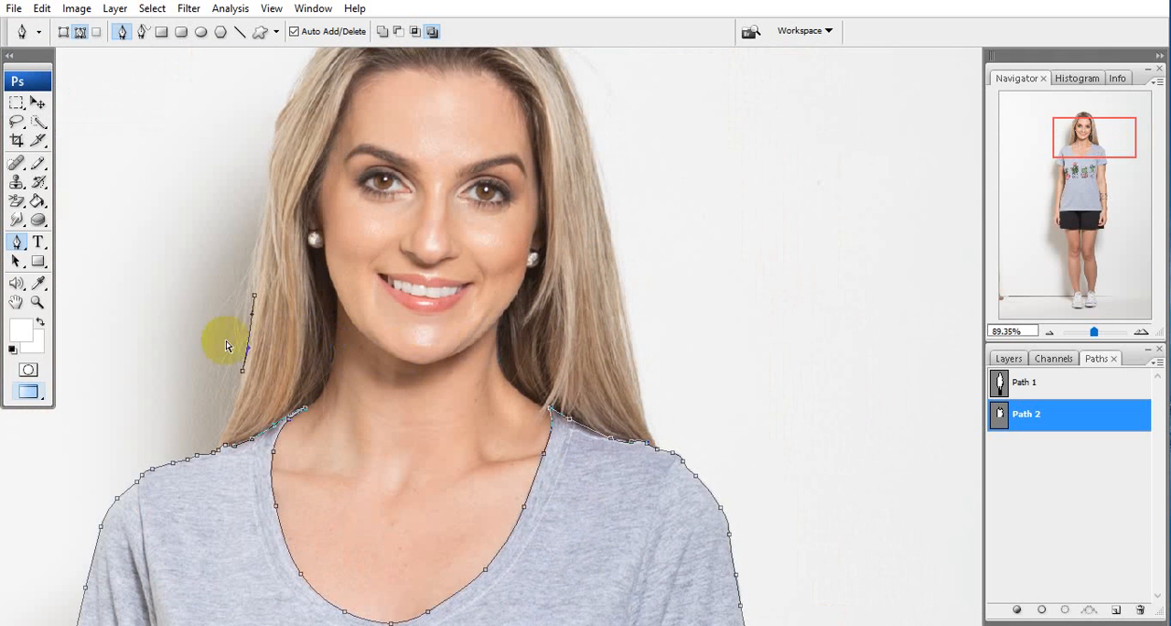
drag(255, 344, 350, 310)
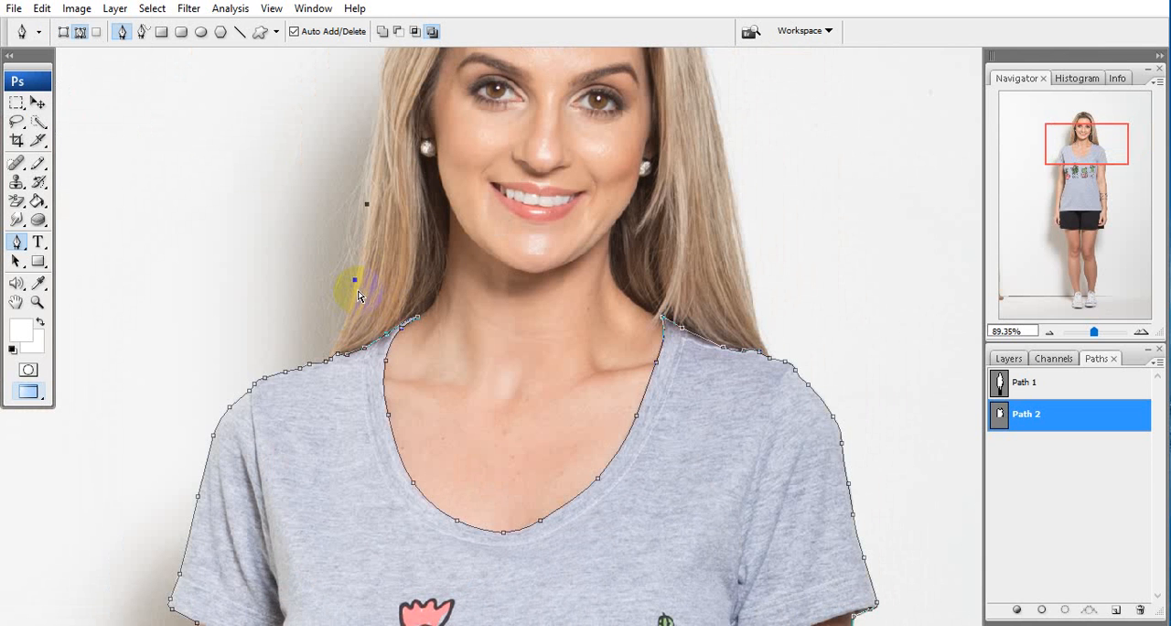
drag(378, 351, 392, 313)
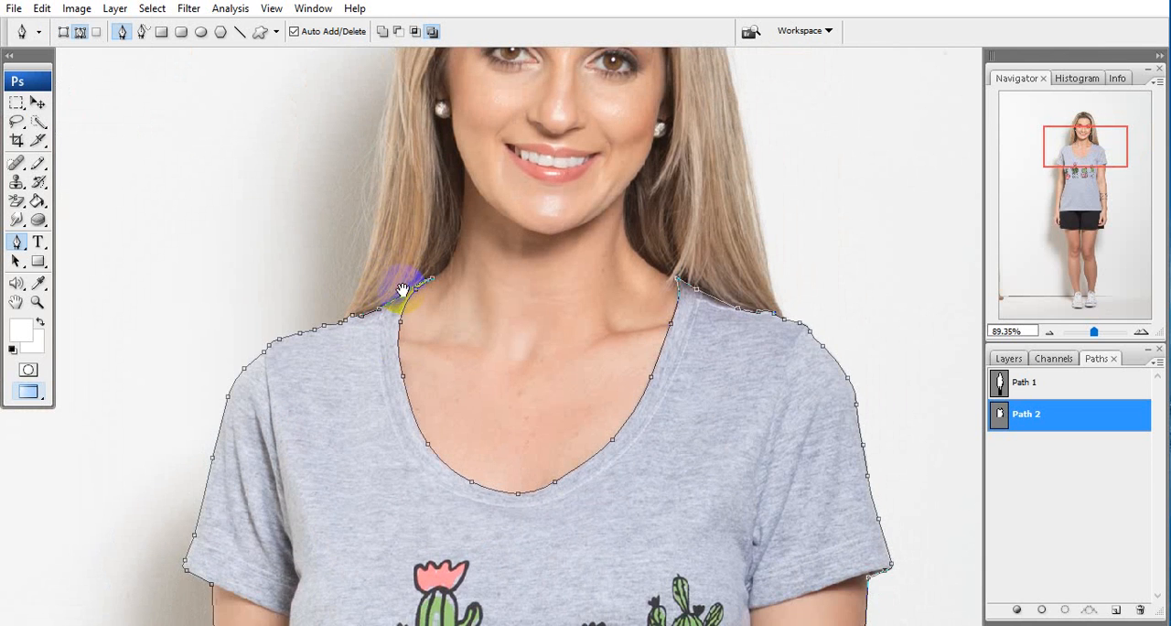
Trace the left sleeve's hem from the outer arm to the armpit, ending in a corner towards the shirt's side
drag(358, 458, 556, 187)
scroll(469, 429, up, 3)
scroll(466, 428, up, 1)
key(alt+space)
drag(398, 306, 443, 453)
drag(420, 384, 431, 434)
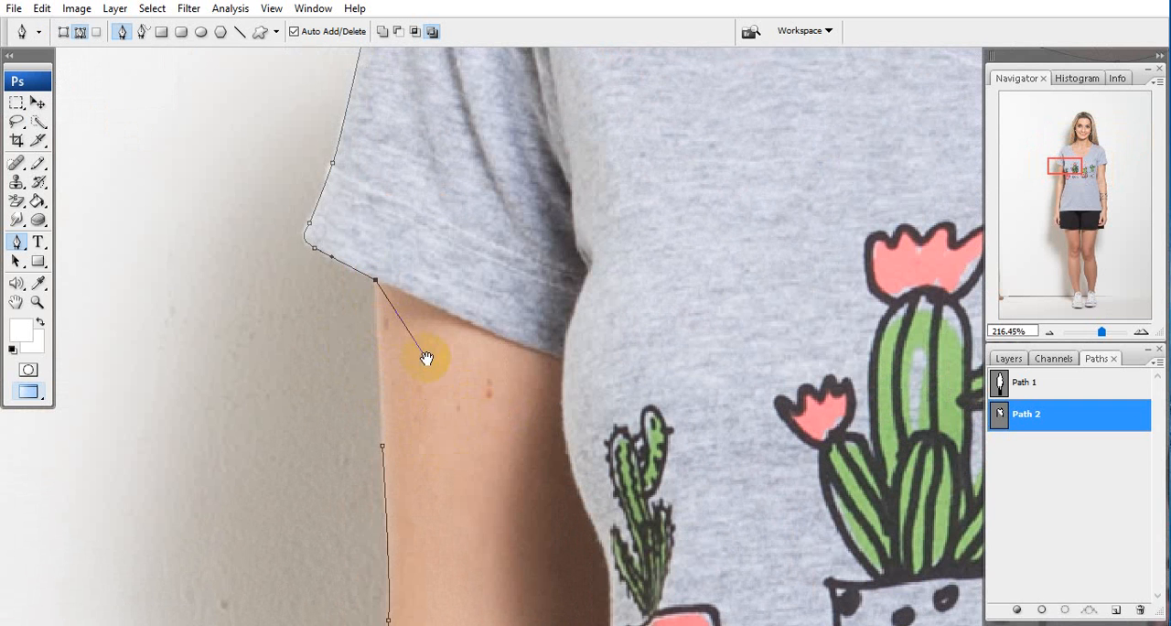
drag(426, 359, 299, 304)
drag(436, 305, 431, 338)
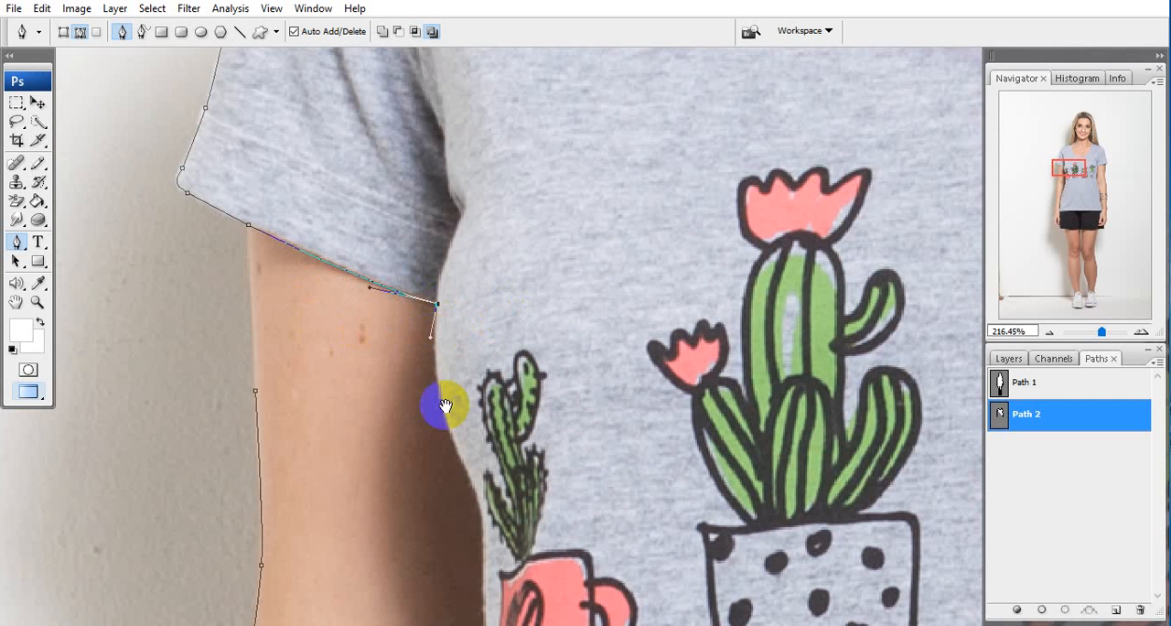
Trace the shirt's left side from the armpit down along the inner arm with curved anchor points, towards the hem
drag(461, 460, 486, 361)
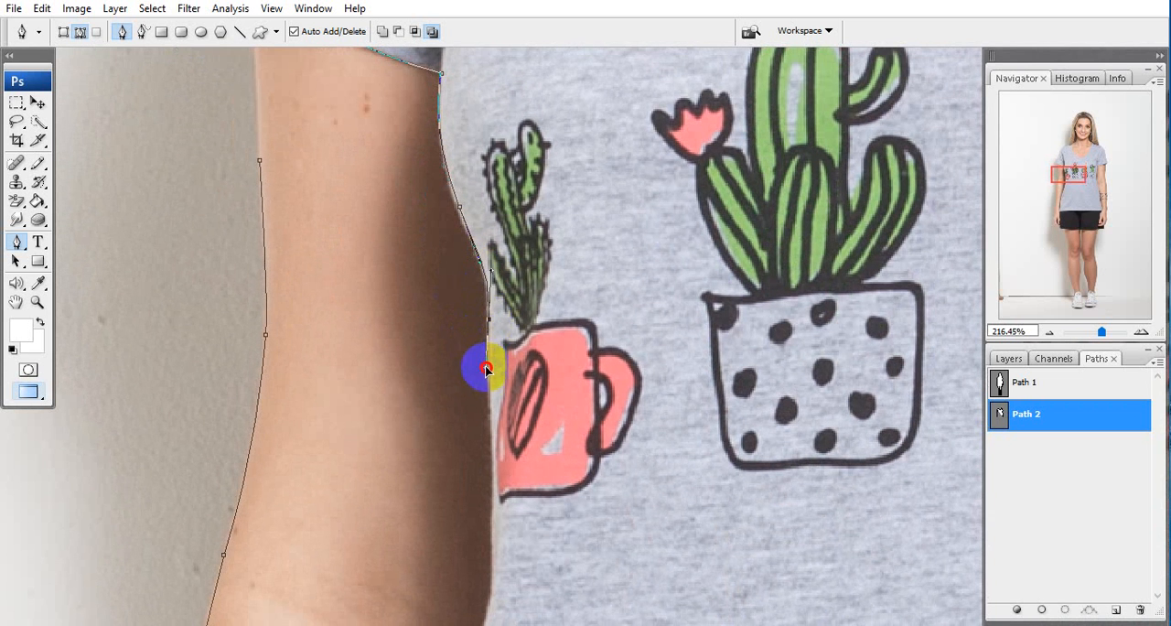
drag(488, 403, 513, 111)
click(518, 244)
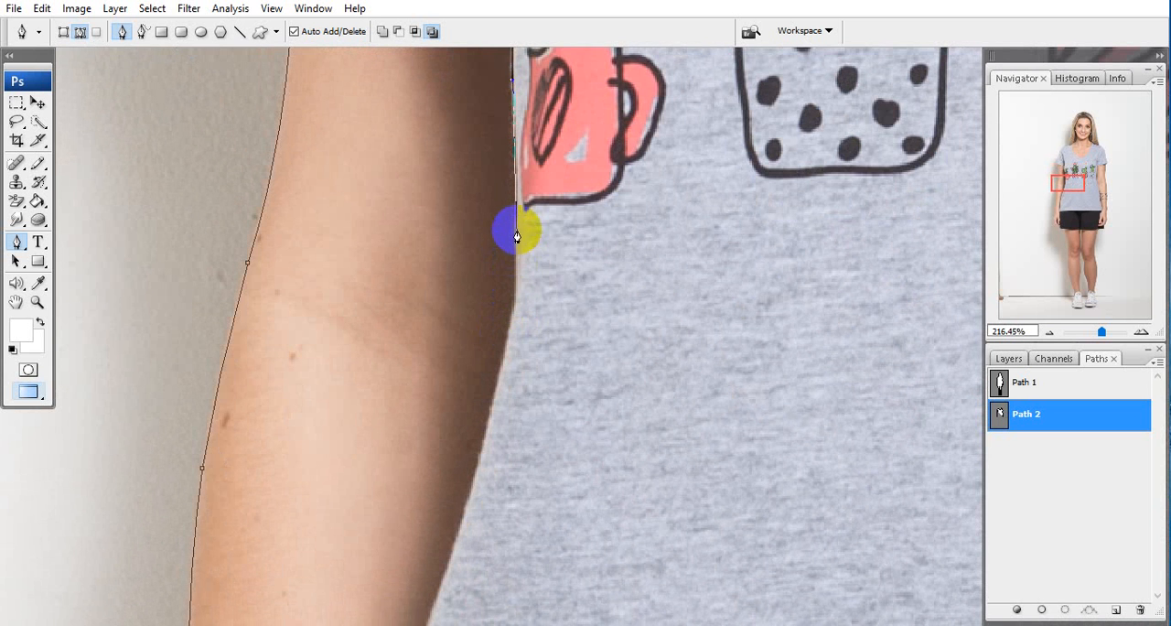
drag(517, 236, 505, 355)
drag(442, 622, 565, 373)
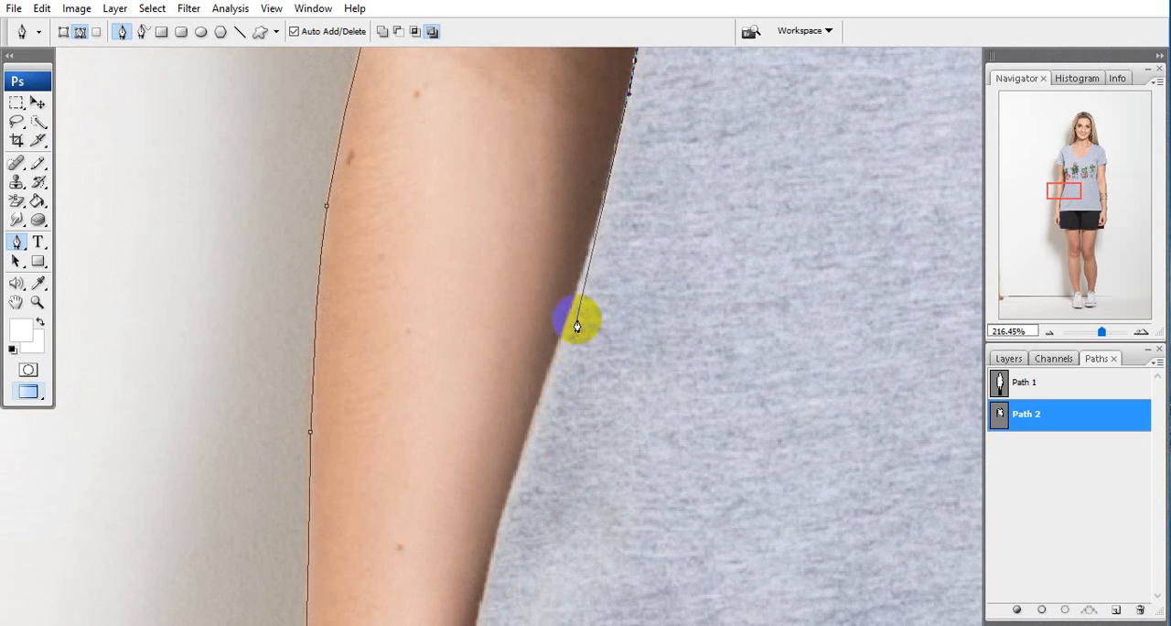
drag(585, 273, 555, 364)
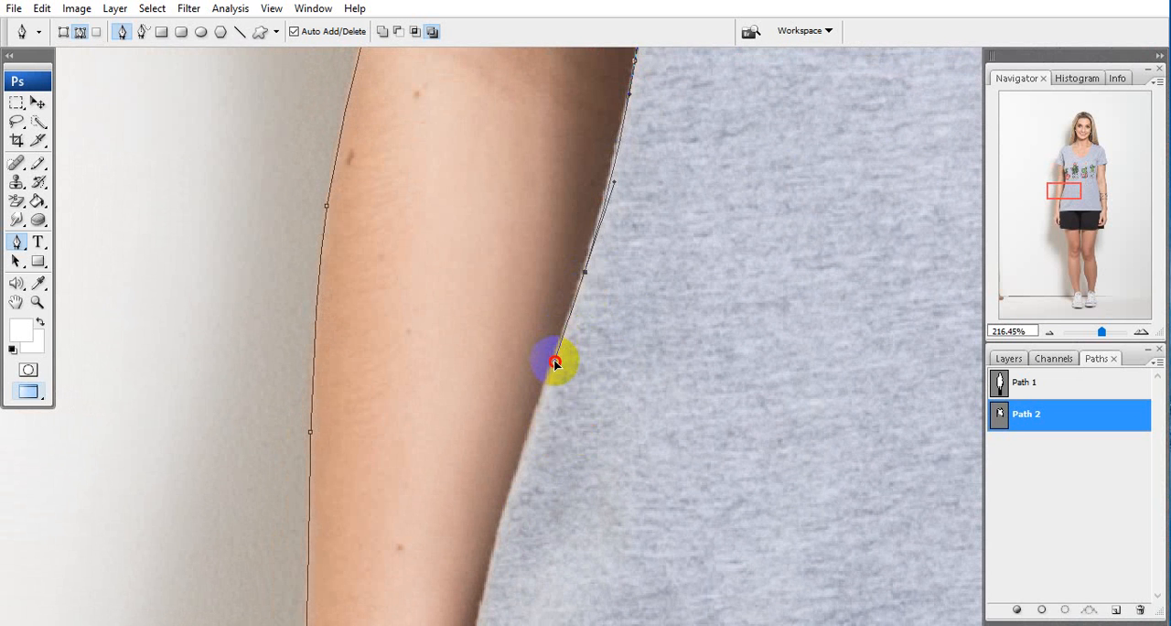
drag(474, 508, 570, 404)
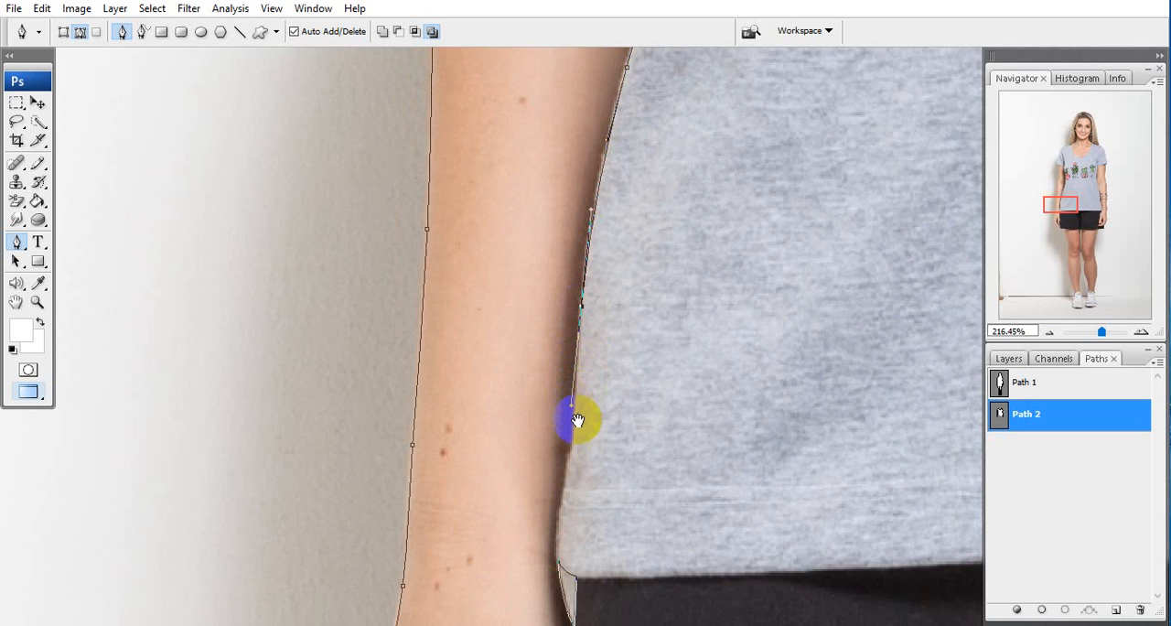
Join the left side path to the copied segment at the hem corner and fit it to the fabric edge with added anchor points
drag(564, 461, 591, 372)
drag(589, 481, 605, 368)
ctrl+click(608, 391)
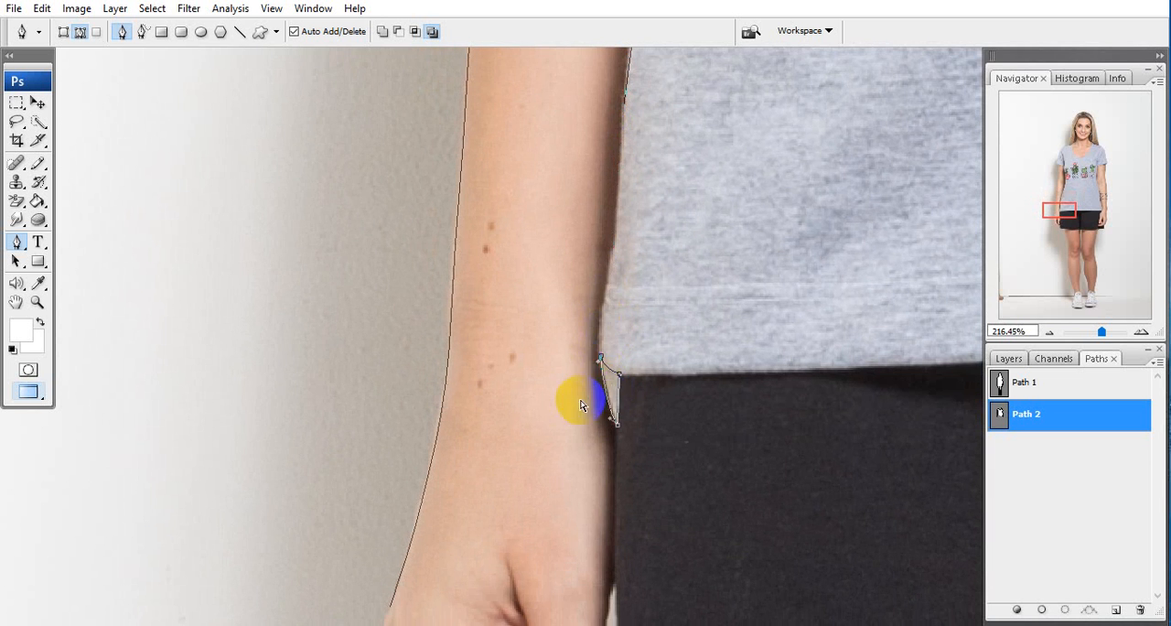
drag(603, 304, 586, 391)
click(593, 357)
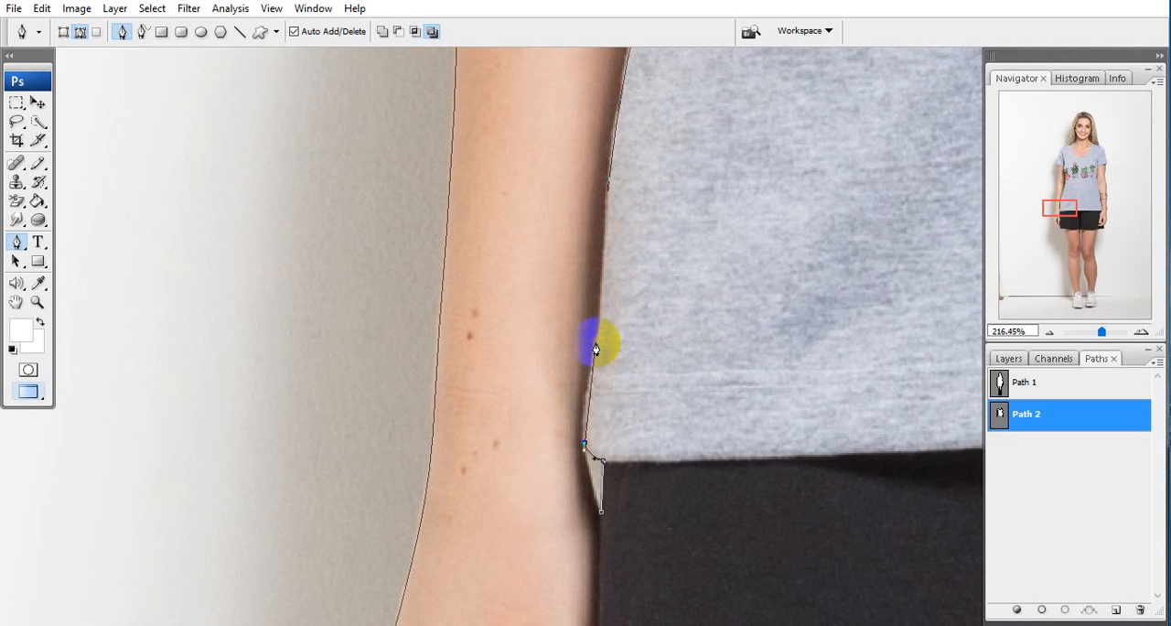
click(609, 290)
drag(601, 302, 601, 418)
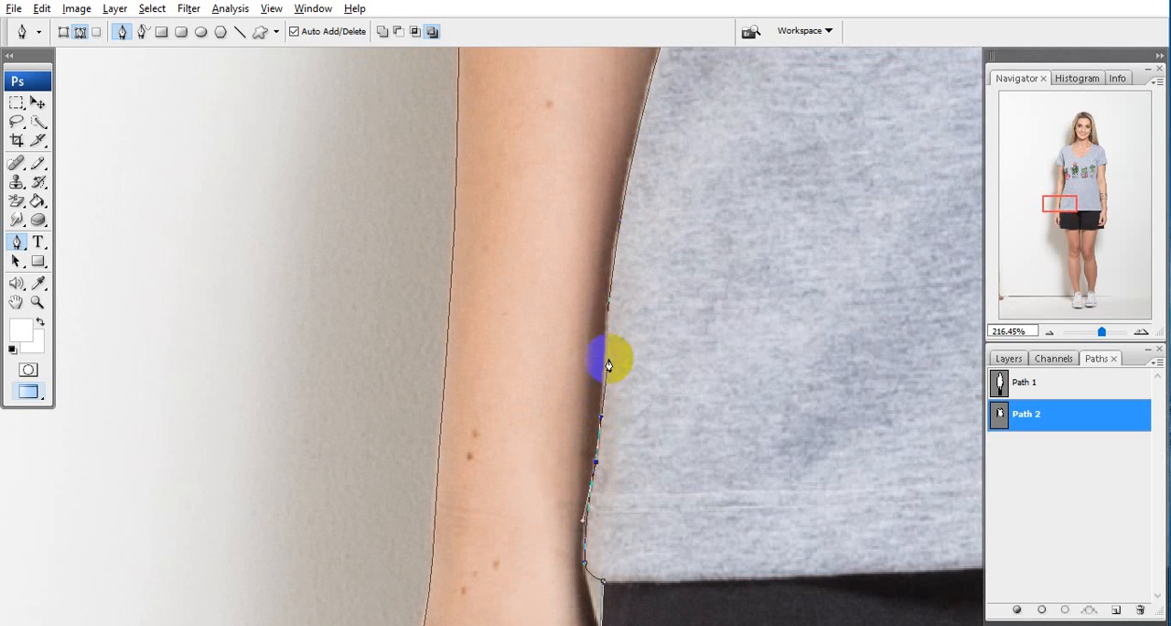
click(610, 318)
click(609, 309)
Delete the leftover segments of the gap between the left wrist and the shorts, below the shirt's hem corner
drag(653, 559, 513, 232)
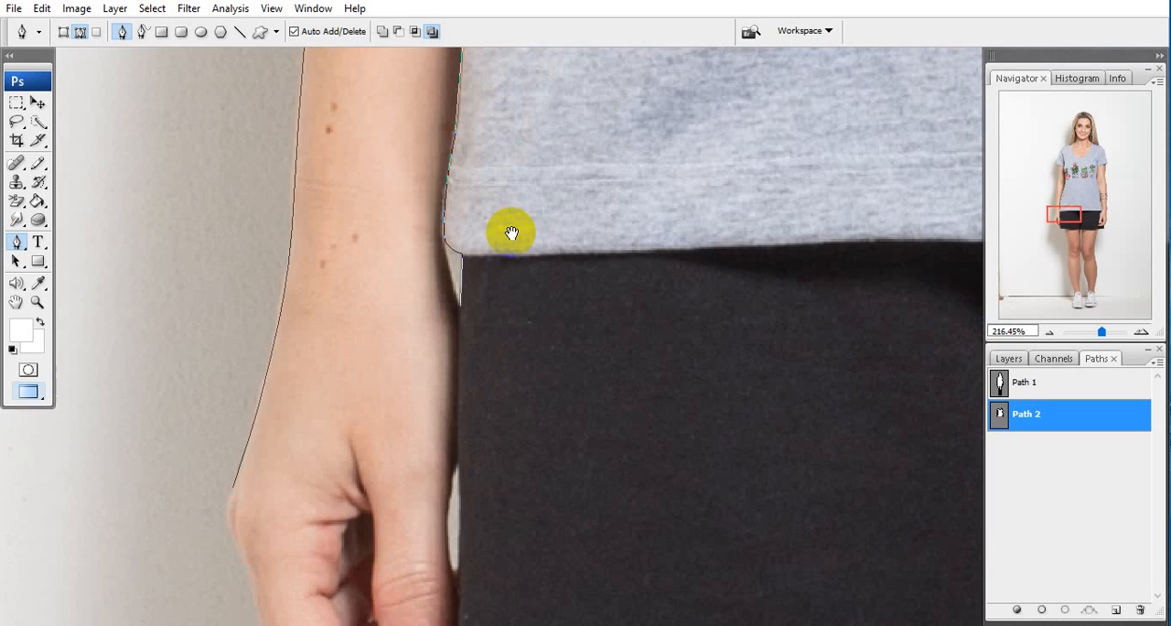
drag(496, 275, 422, 326)
key(Delete)
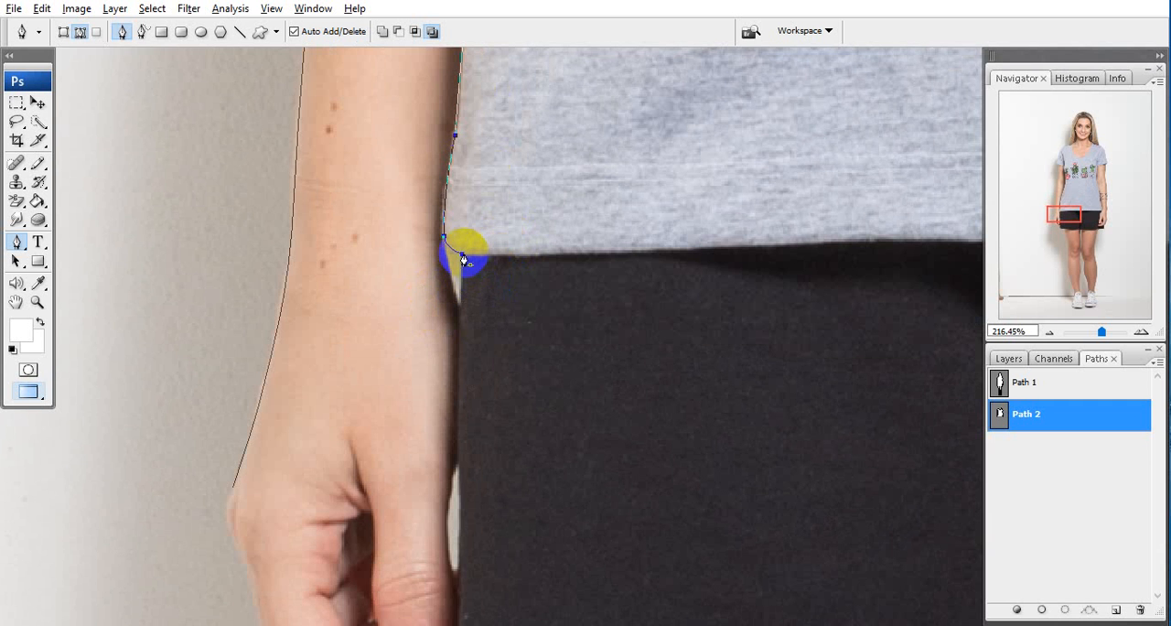
Trace the shirt's bottom hem along the shorts from the left corner to the right wrist, ending with a curved anchor point
click(462, 255)
drag(504, 270, 349, 295)
drag(466, 276, 343, 304)
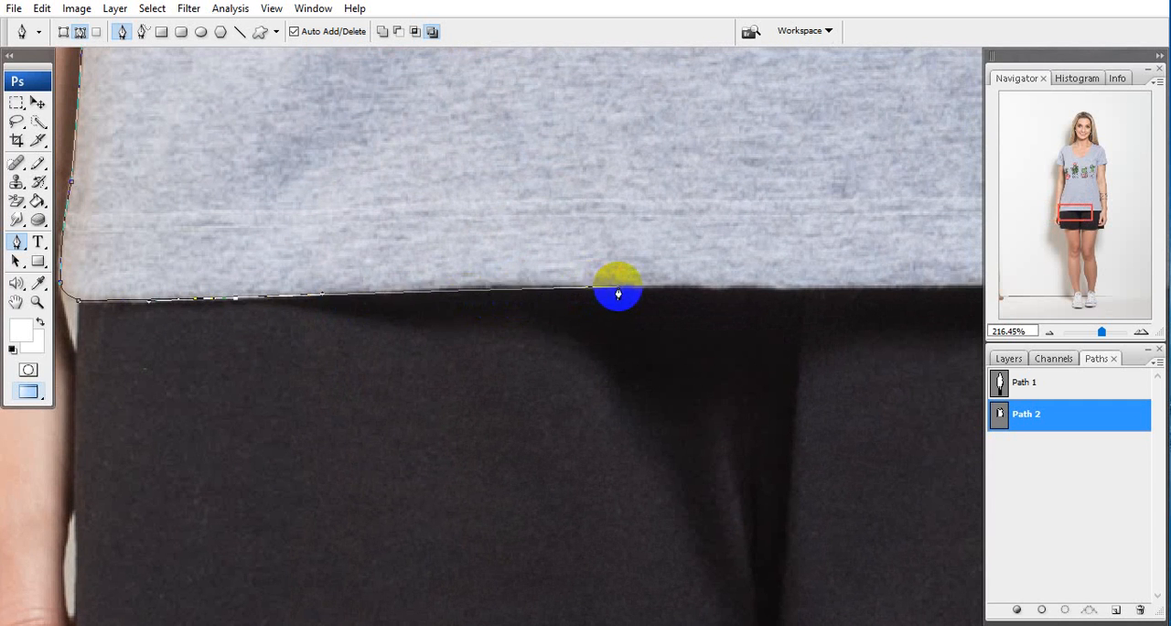
drag(618, 287, 349, 282)
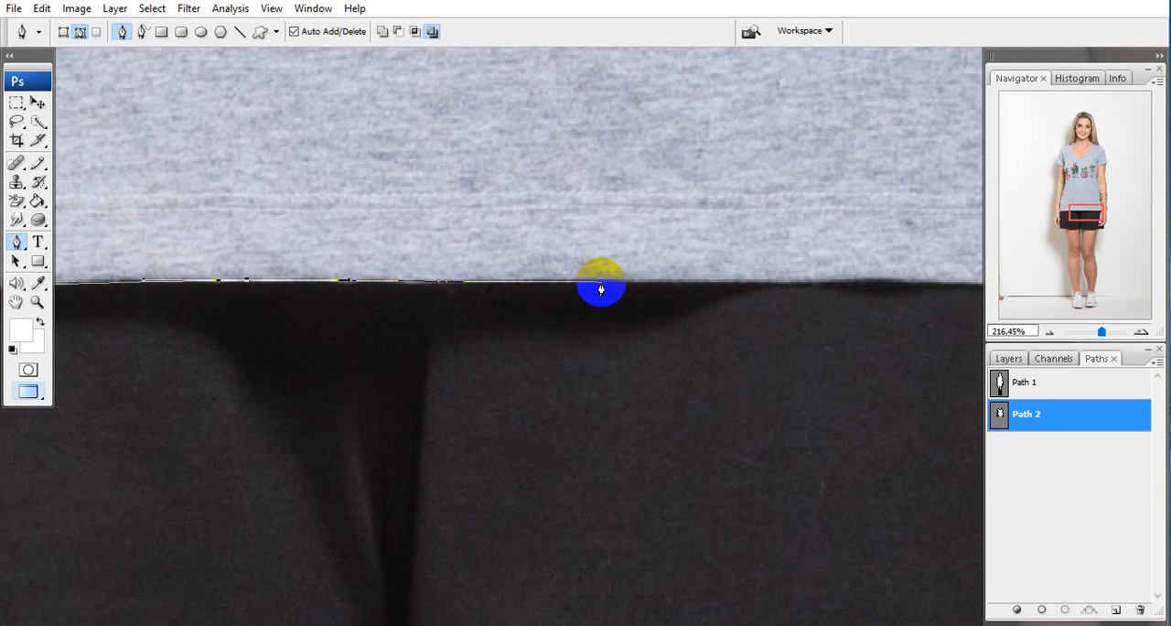
drag(634, 284, 401, 297)
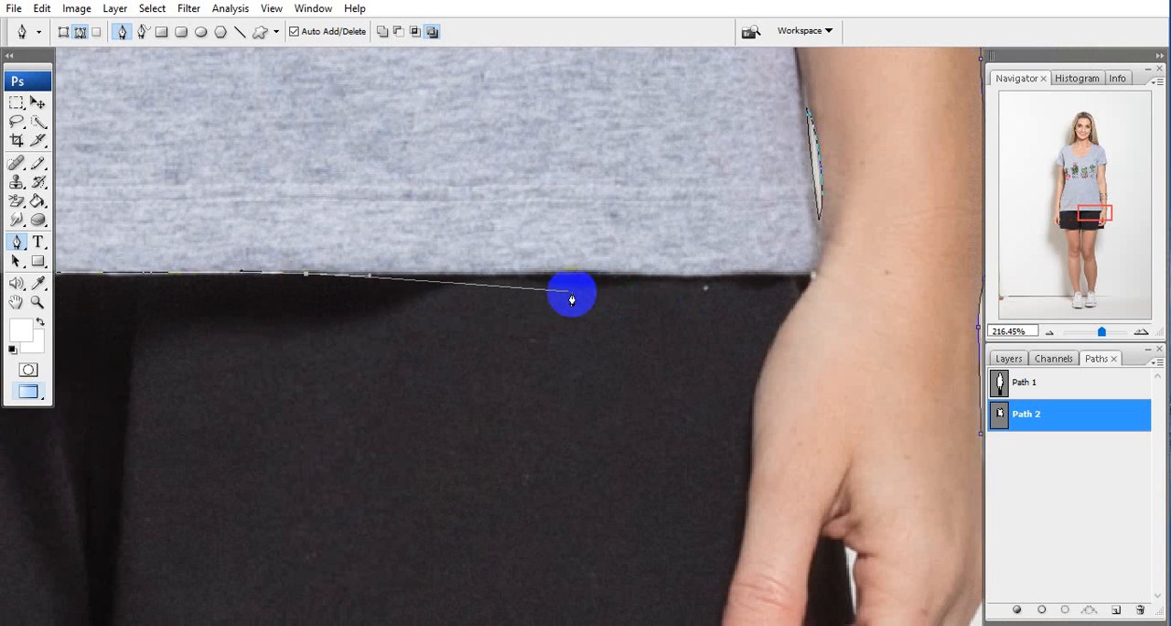
drag(573, 295, 519, 303)
click(525, 291)
drag(639, 290, 664, 280)
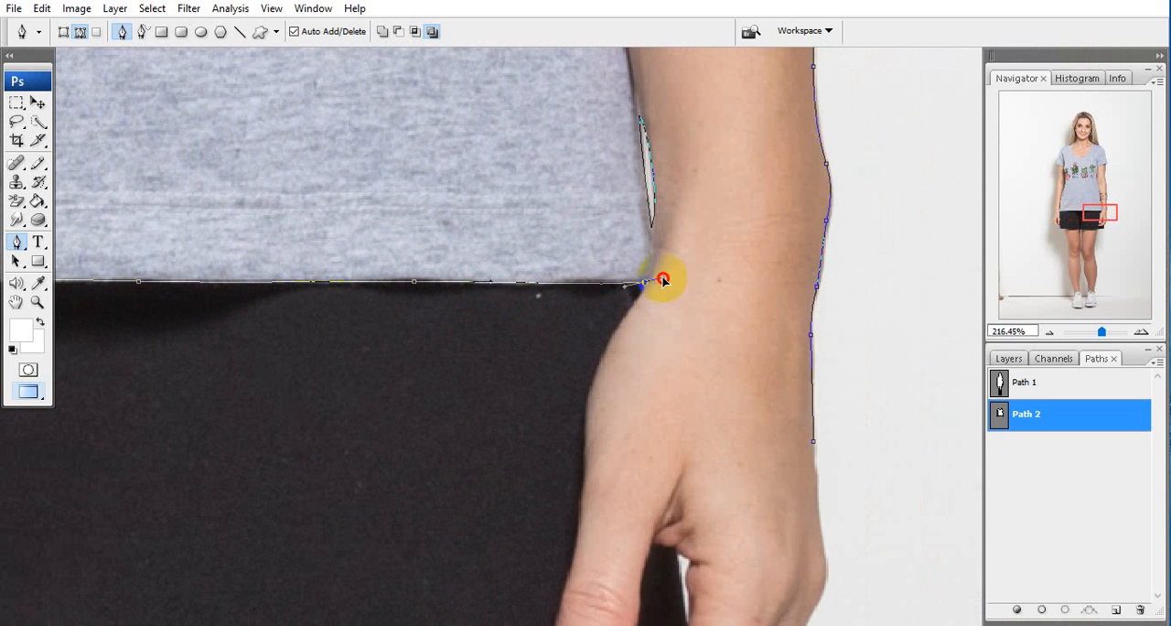
Join the hem to the copied gap segment beside the right wrist and continue up the shirt's side to the lowest bracelet band
drag(675, 231, 668, 279)
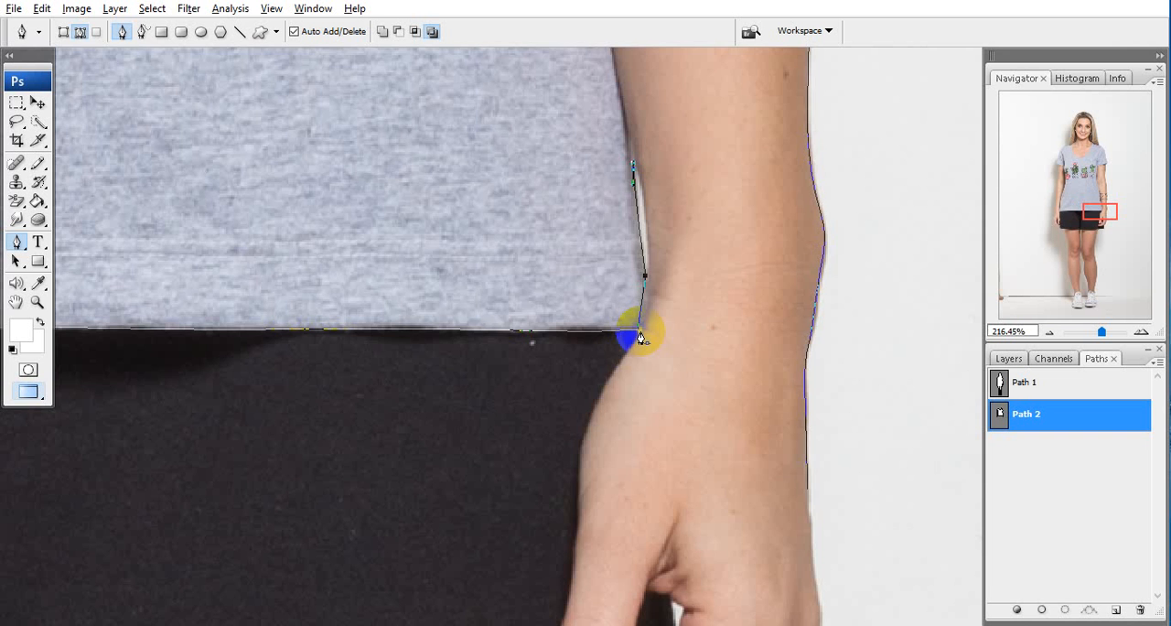
drag(670, 182, 660, 319)
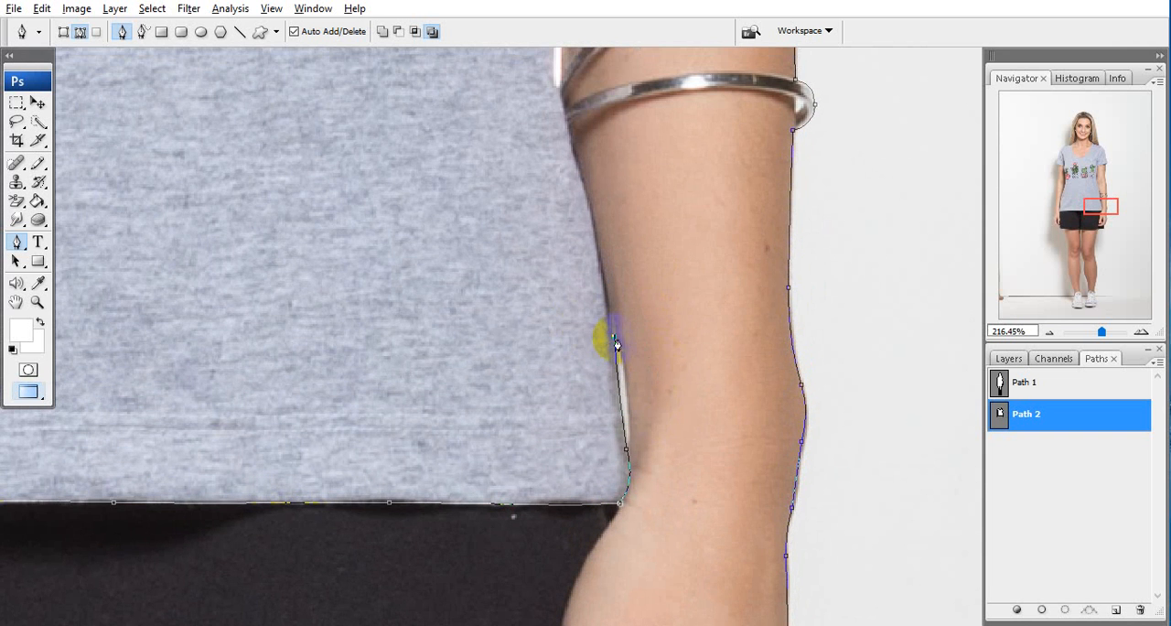
scroll(612, 333, up, 3)
click(605, 238)
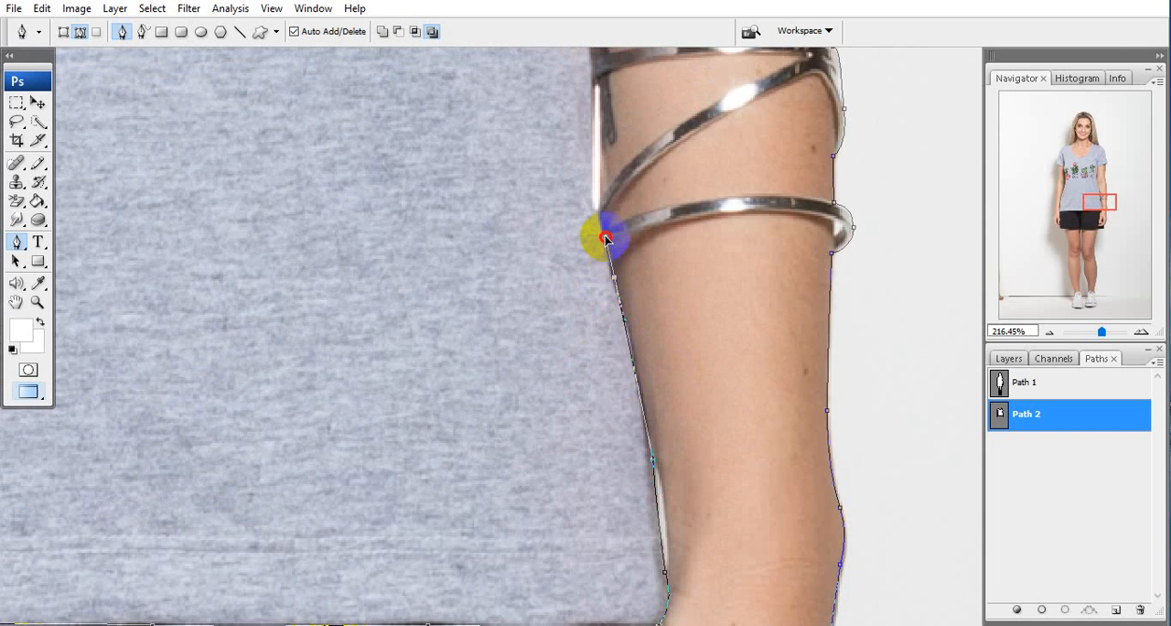
drag(605, 234, 638, 402)
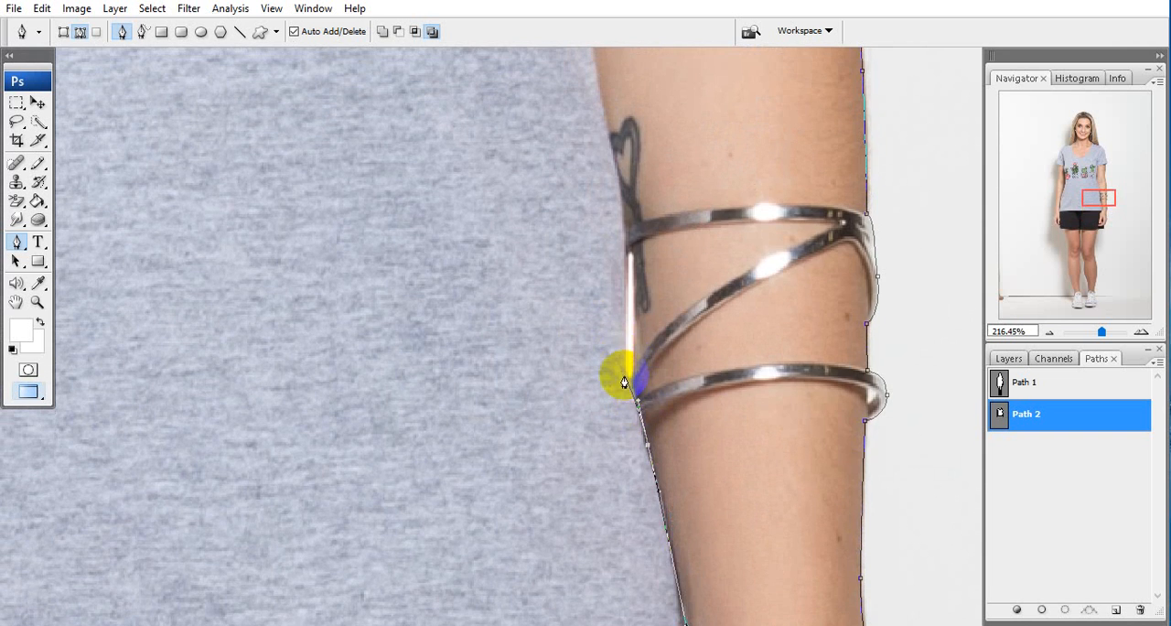
Trace the shirt's right side past the bracelet through the copied gap segment and on up along the forearm
click(623, 377)
scroll(618, 330, up, 1)
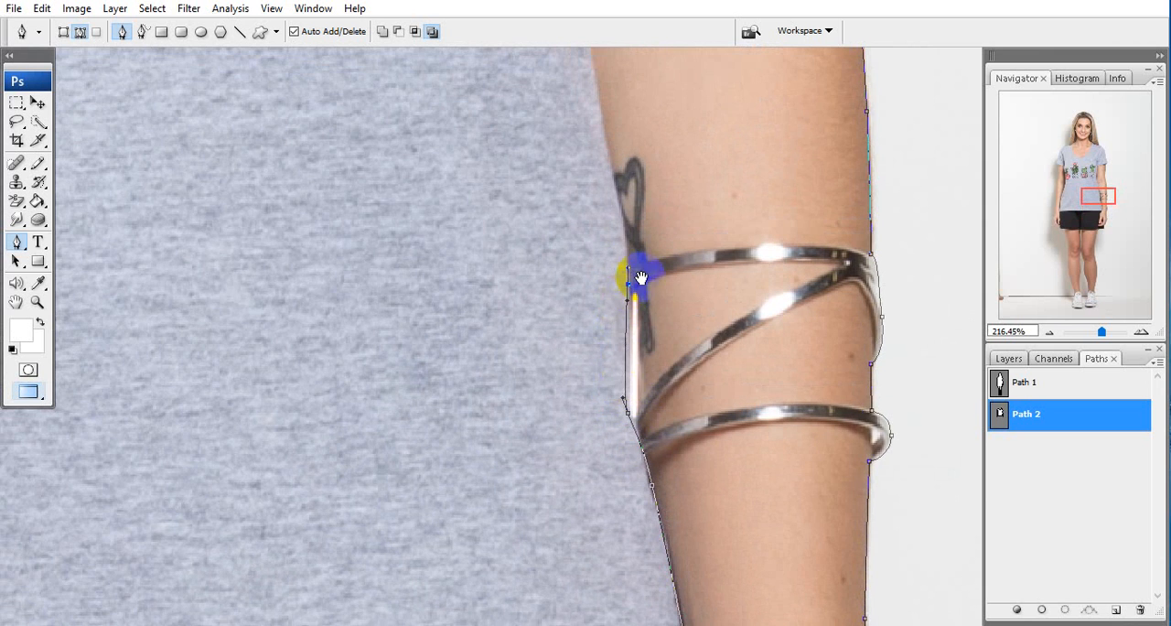
drag(642, 278, 653, 416)
click(624, 318)
drag(613, 262, 648, 435)
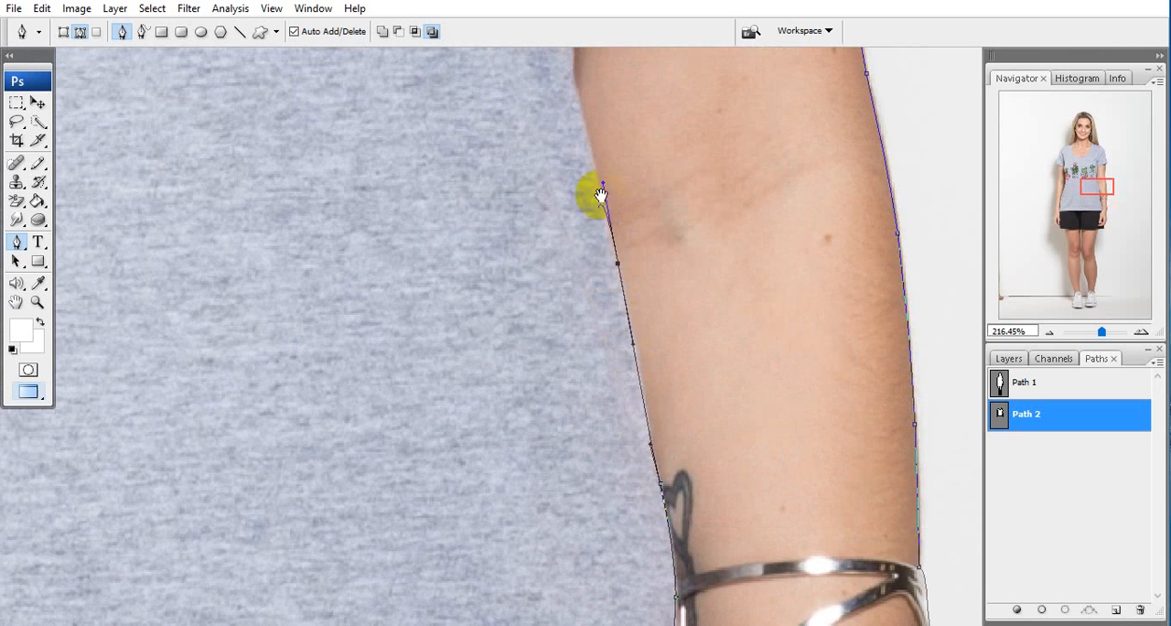
Continue the path up the shirt's right side along the inner arm to the armpit
drag(600, 195, 636, 420)
click(621, 312)
drag(612, 269, 612, 268)
drag(625, 262, 593, 287)
click(581, 231)
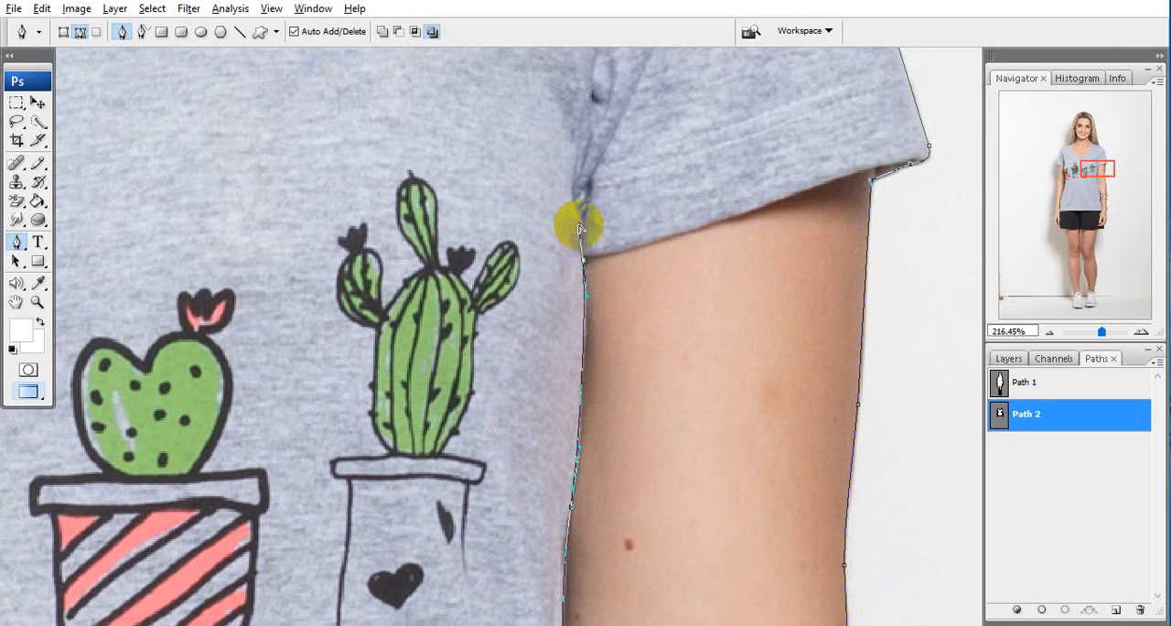
Trace the right sleeve's hem from the armpit to the outer arm and delete the leftover arm segment directly below it
click(593, 255)
drag(657, 260, 480, 303)
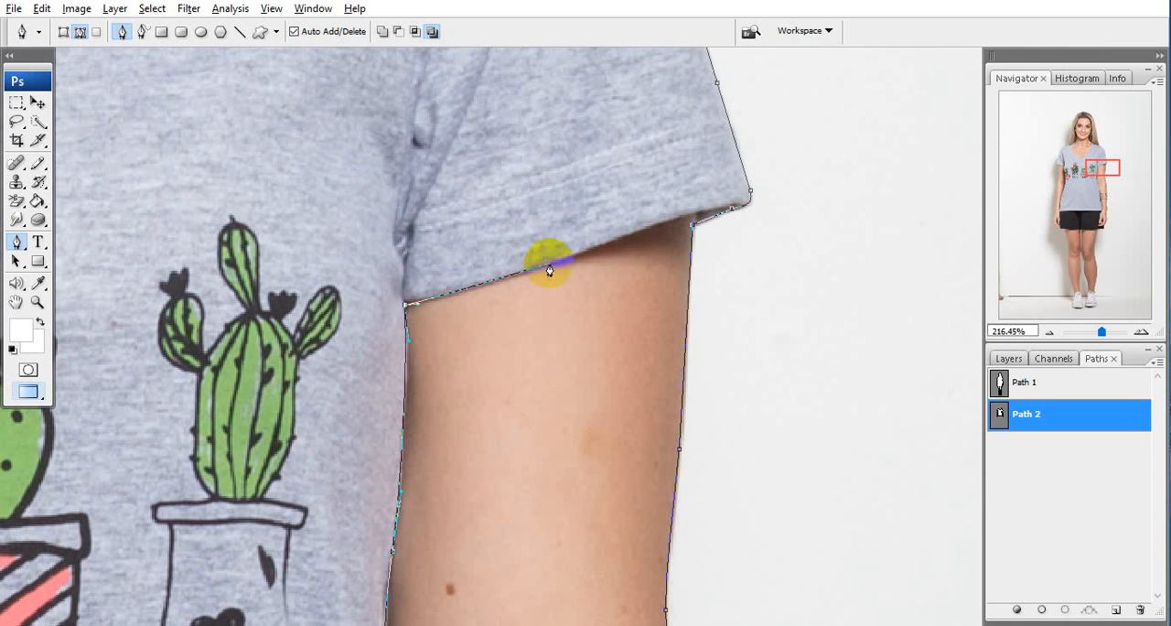
drag(549, 264, 483, 295)
click(546, 273)
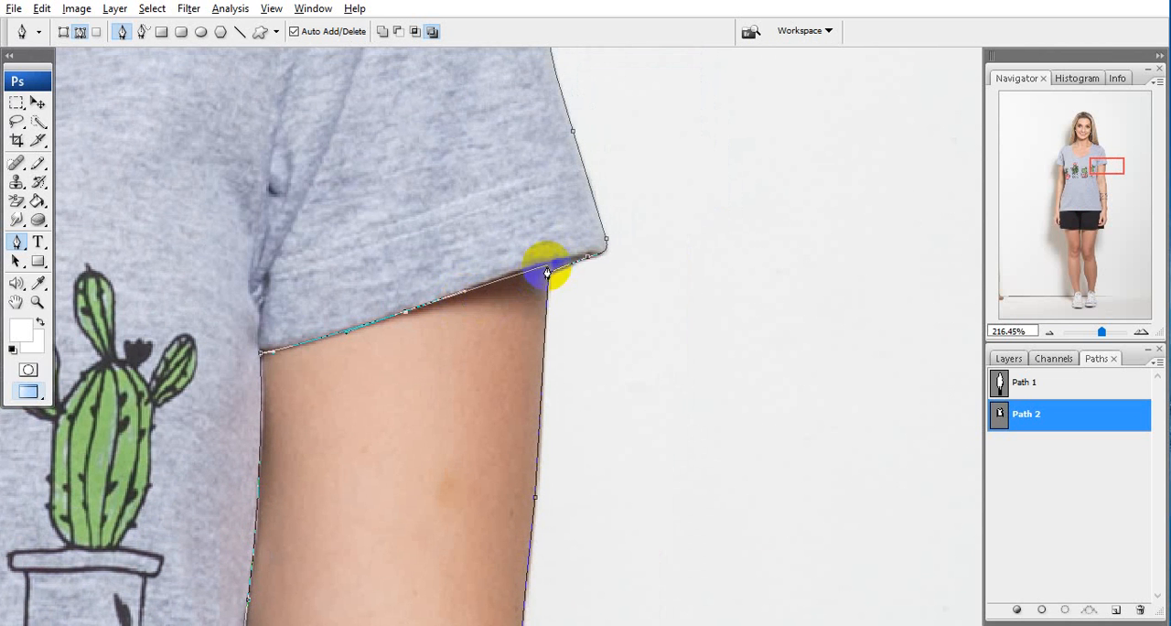
ctrl+click(549, 320)
key(Delete)
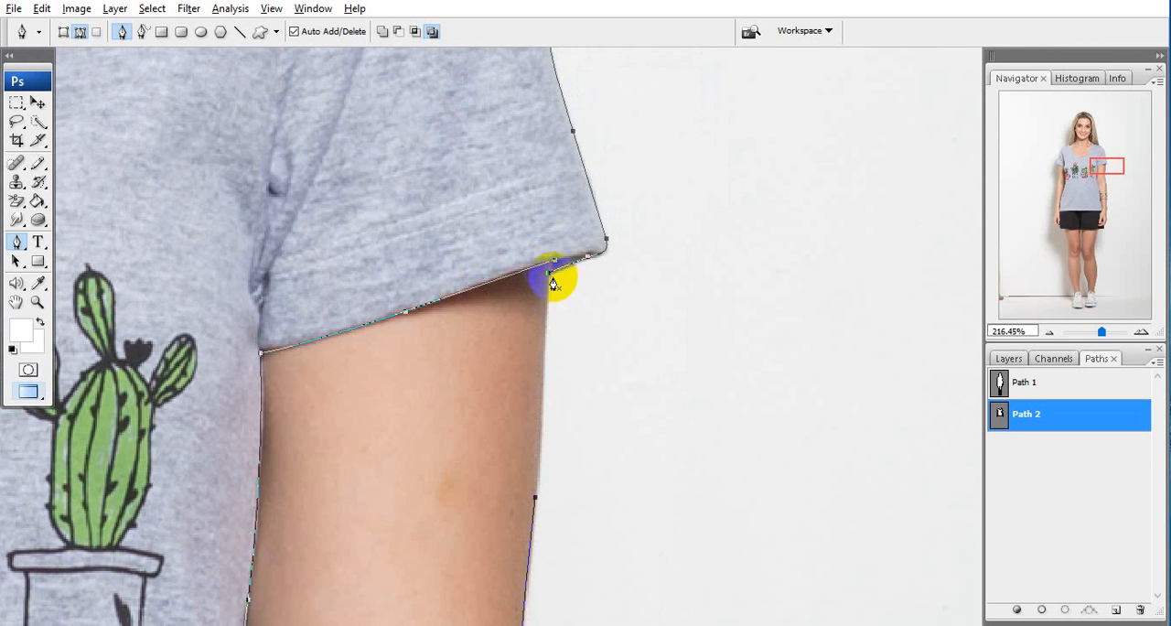
Delete the remaining outer arm outlines from Path 2 so that only the T-shirt path is kept
drag(595, 421, 614, 244)
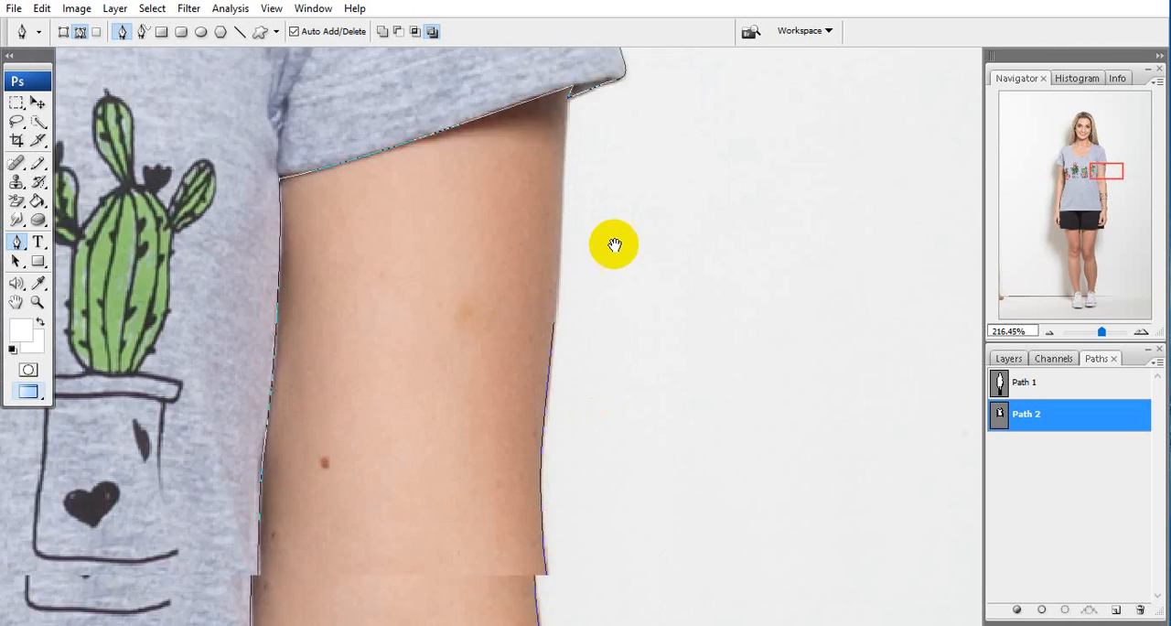
drag(551, 491, 604, 232)
scroll(604, 234, down, 5)
key(alt+space)
key(Escape)
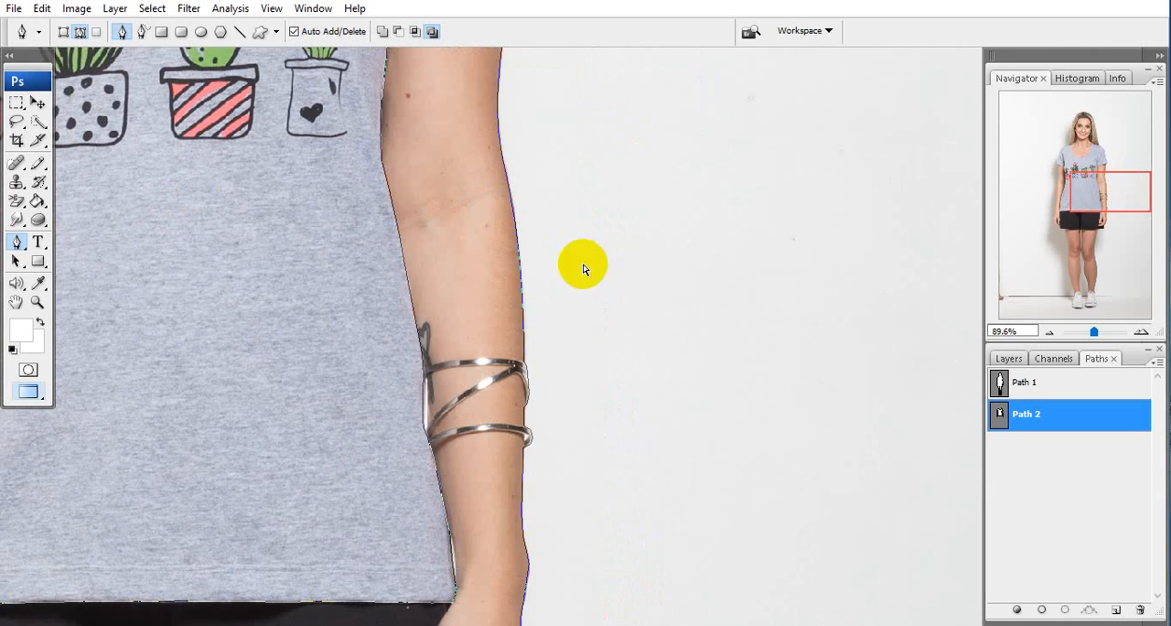
drag(515, 374, 622, 203)
scroll(616, 223, down, 5)
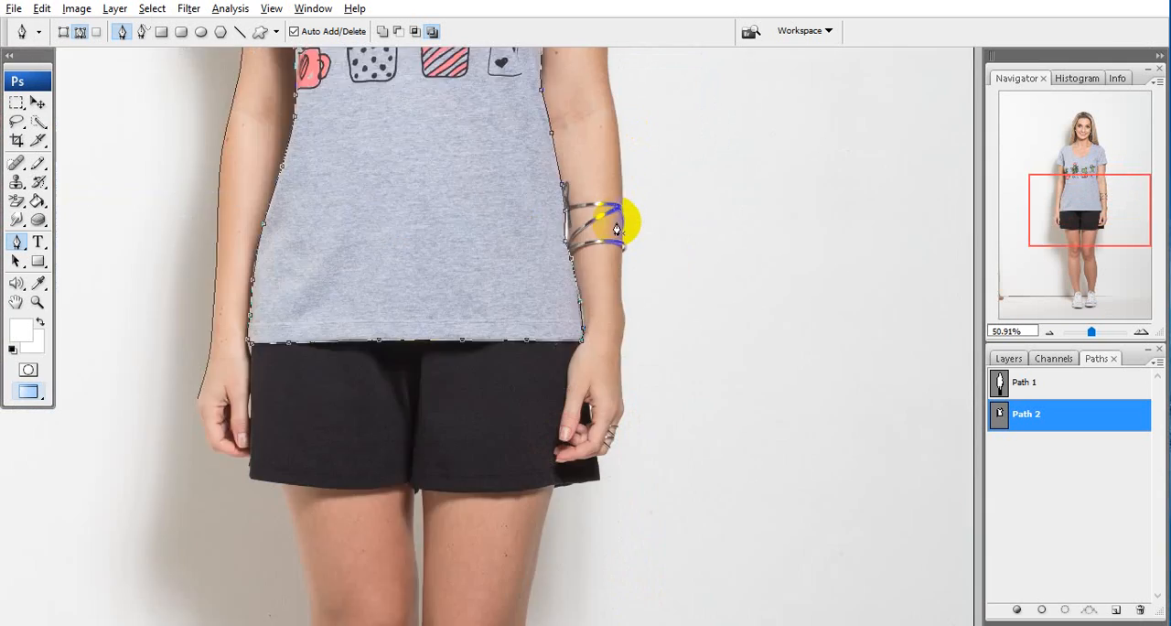
key(alt+space)
drag(485, 405, 597, 262)
drag(465, 208, 464, 200)
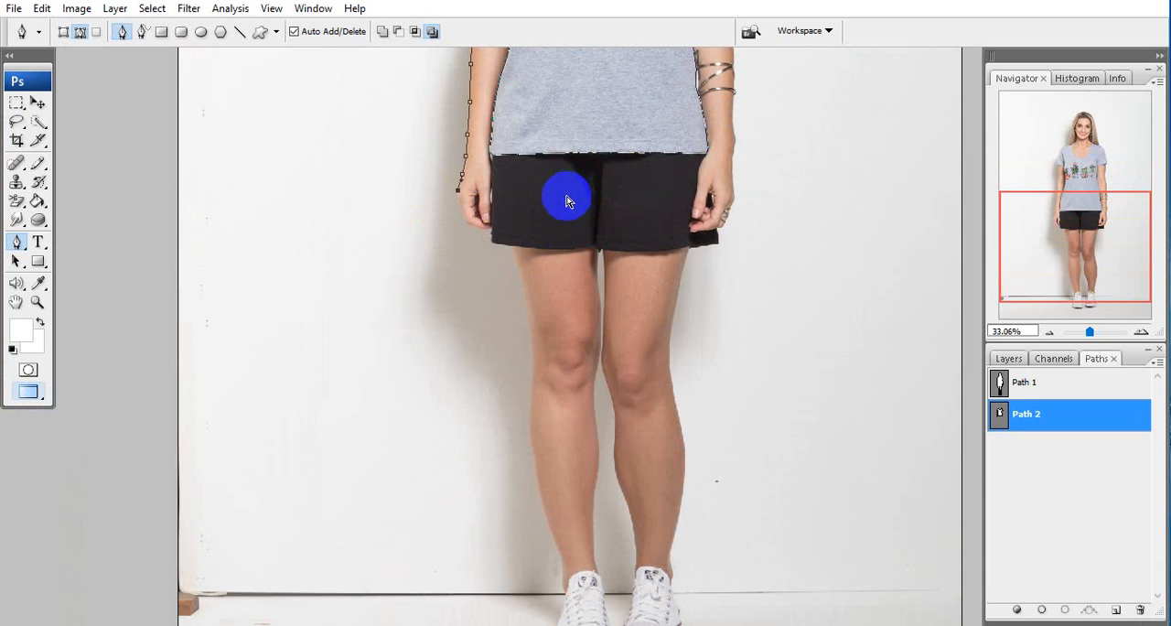
key(Delete)
drag(623, 242, 544, 254)
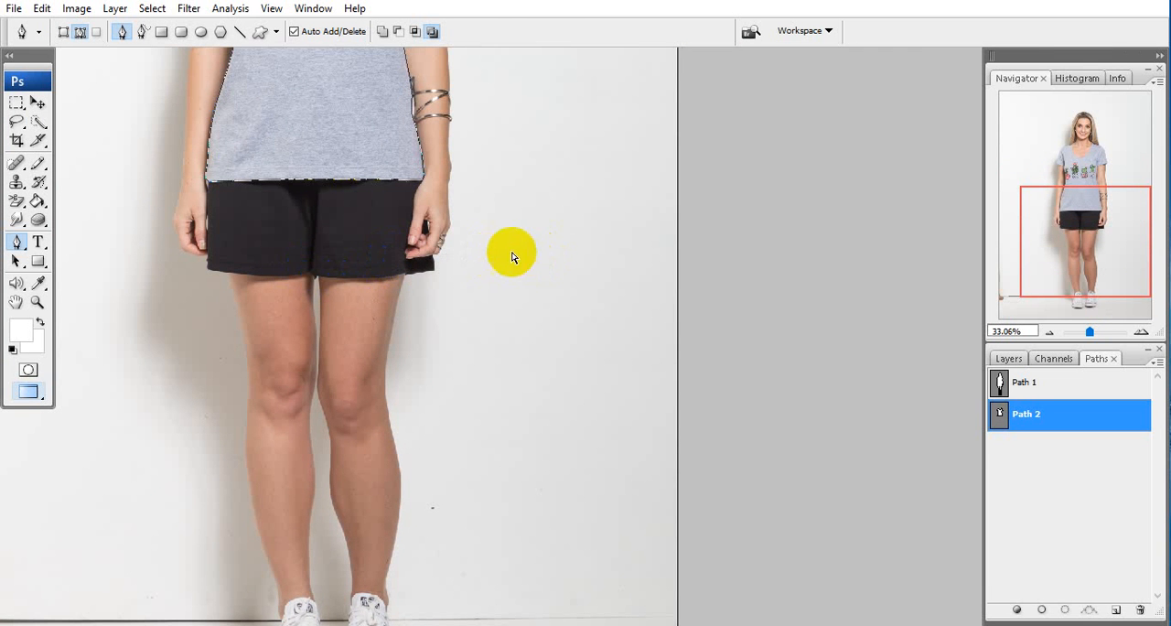
key(Delete)
key(ctrl+z)
Load the finished T-shirt path as a selection
drag(423, 68, 485, 287)
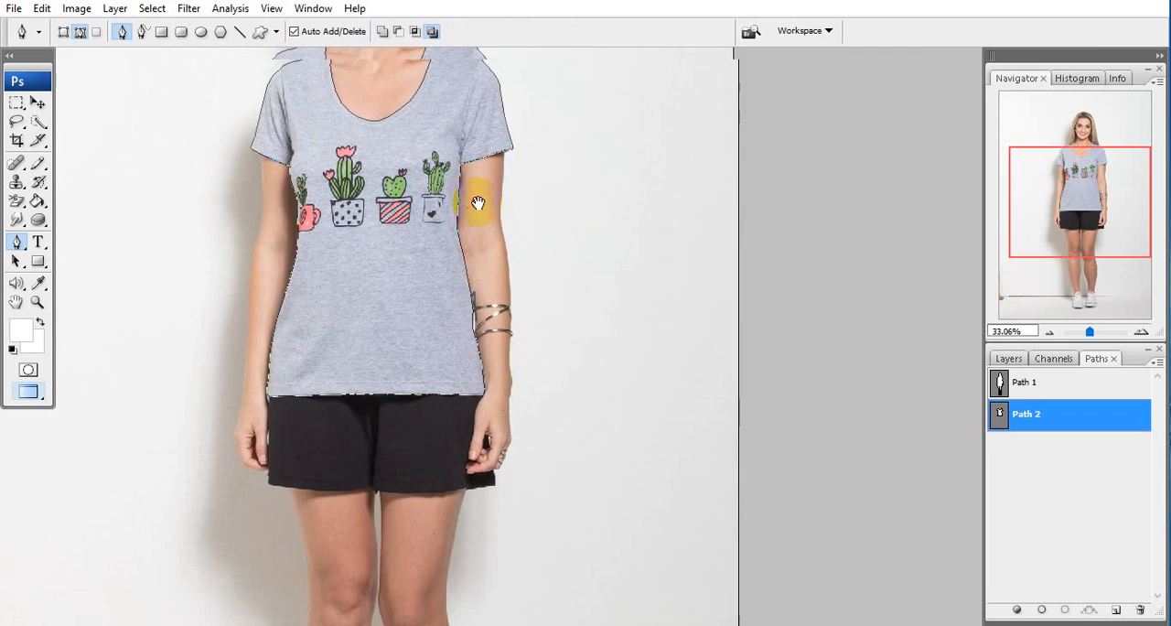
drag(451, 142, 522, 115)
drag(517, 304, 502, 324)
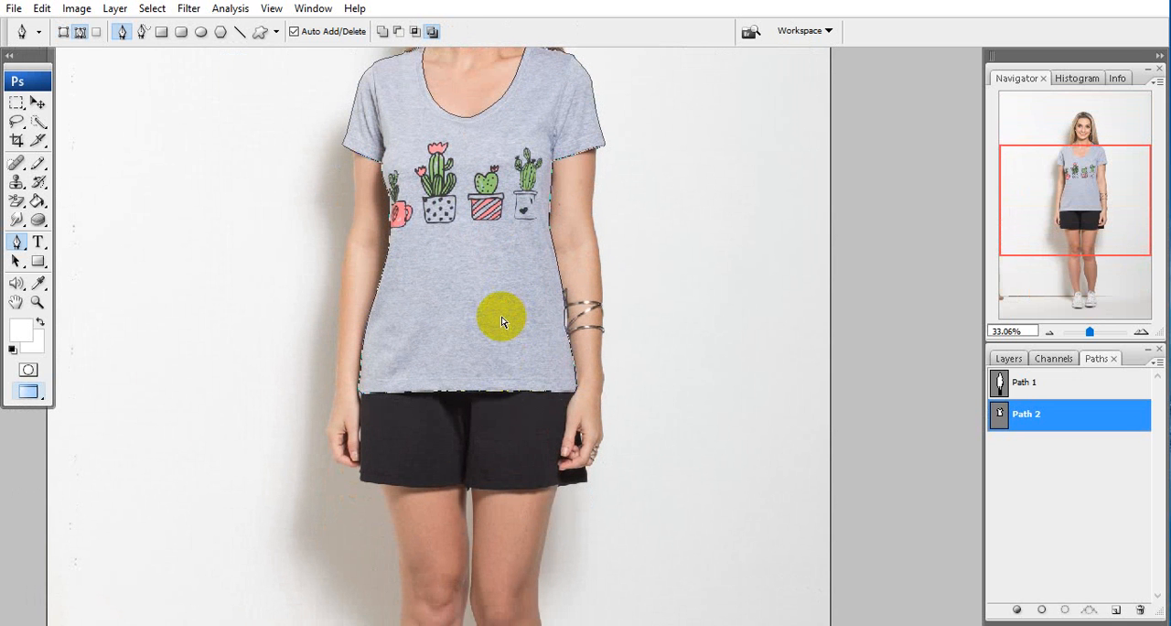
key(ctrl+Return)
drag(446, 248, 464, 379)
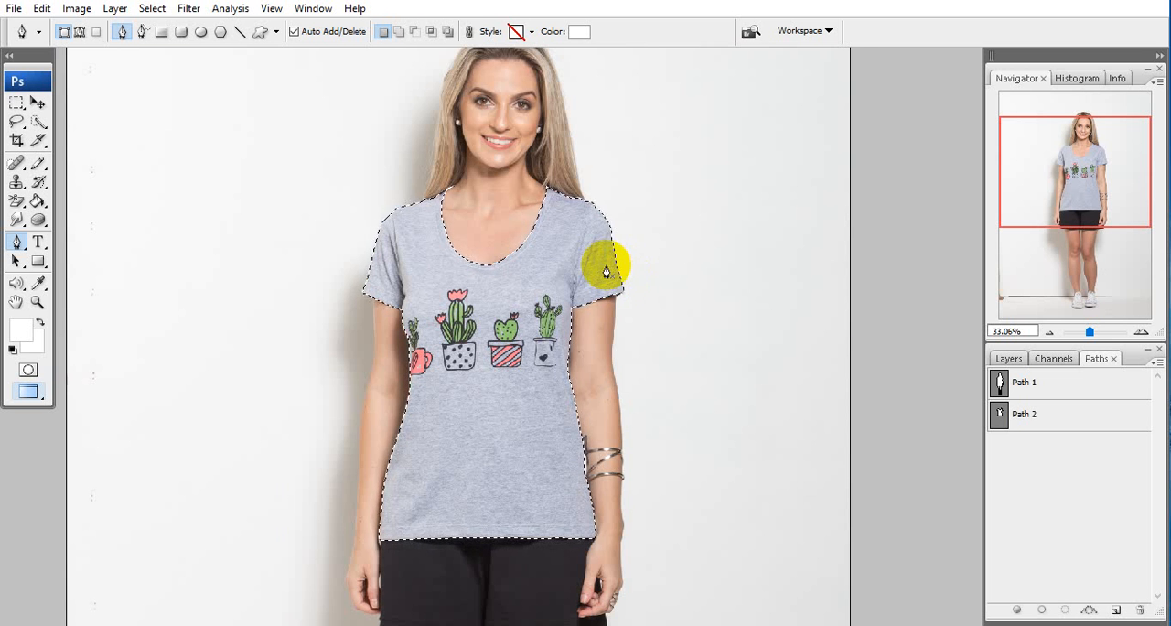
Check the T-shirt cutout in Quick Mask mode, return to standard mode and clear the selection
key(q)
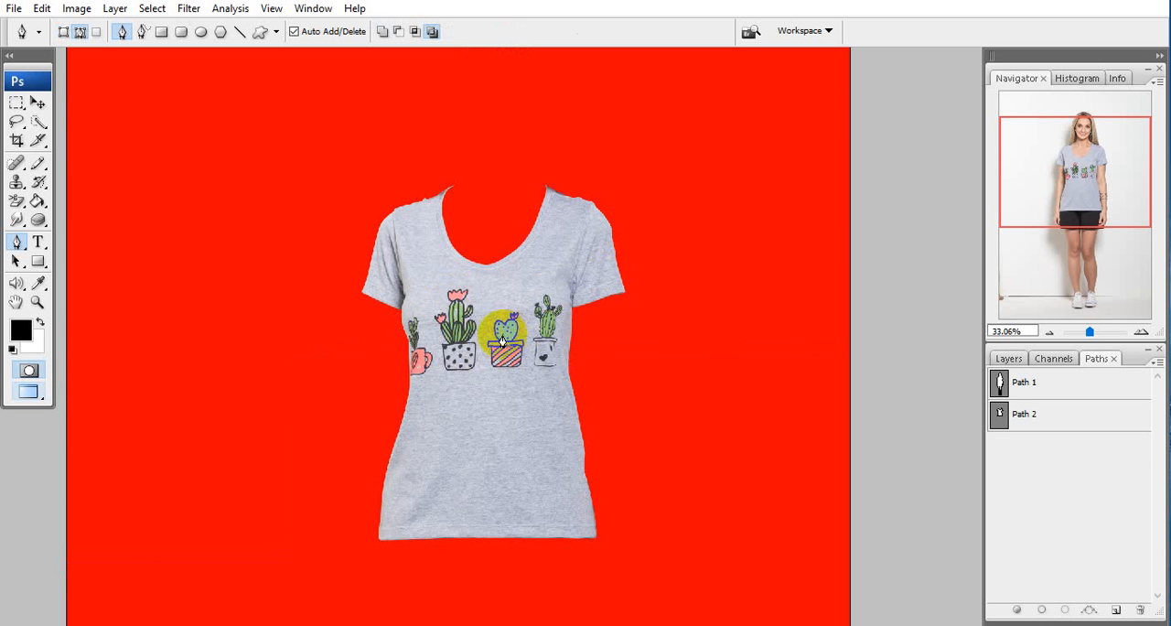
key(q)
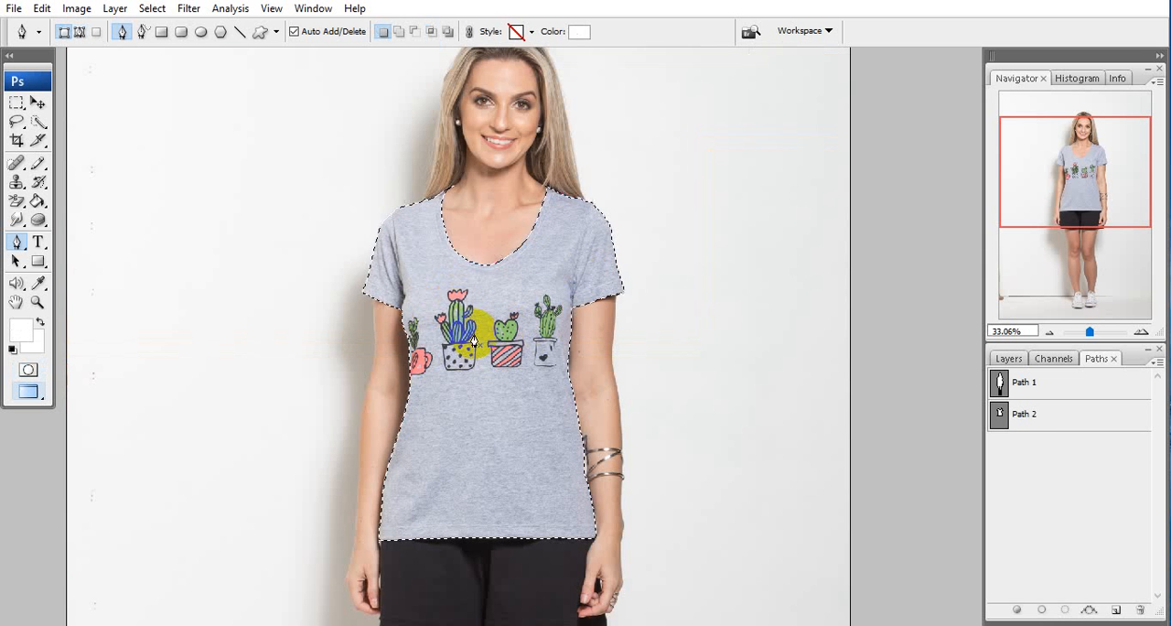
key(ctrl+d)
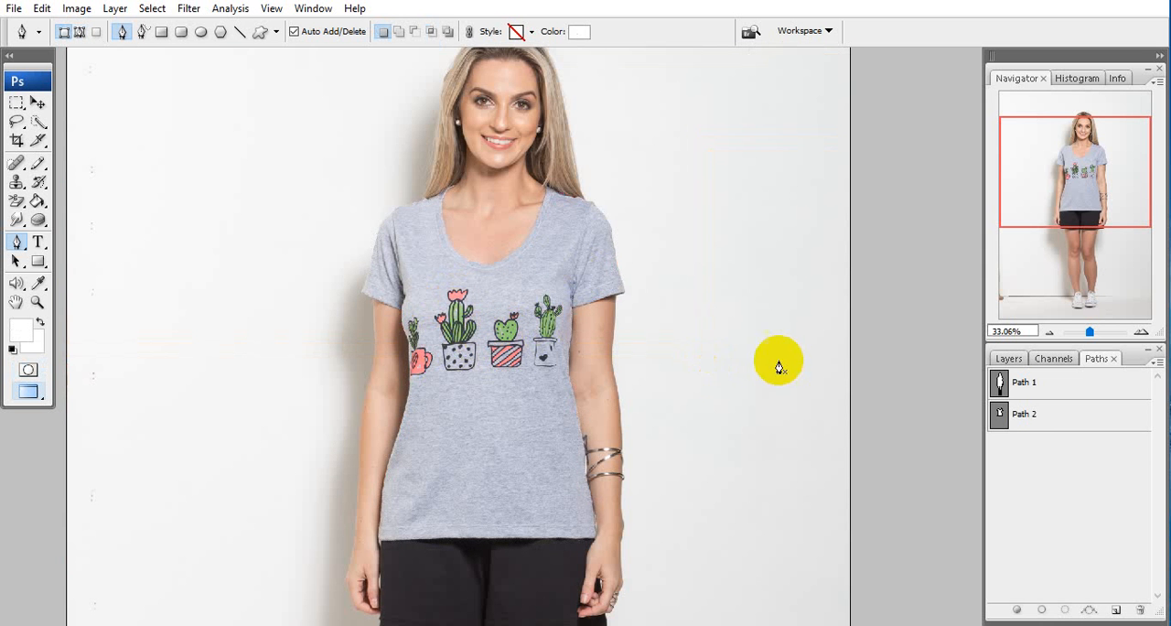
Copy the T-shirt's lower hem segment from Path 2 into a new path, Path 3
scroll(747, 386, down, 3)
click(1025, 416)
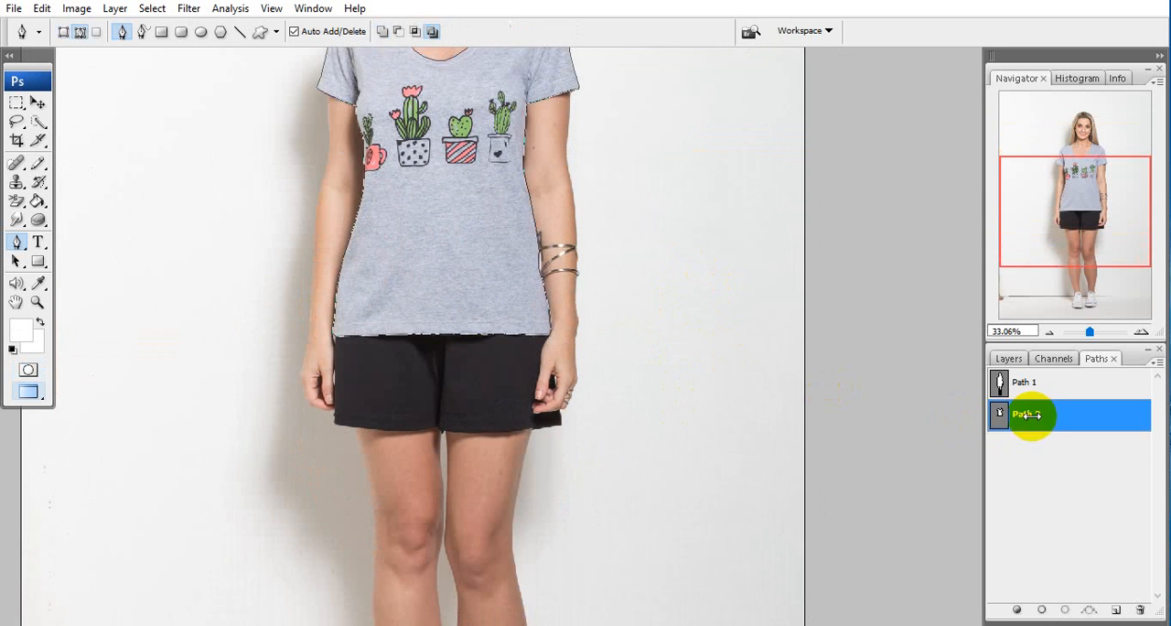
drag(507, 342, 583, 314)
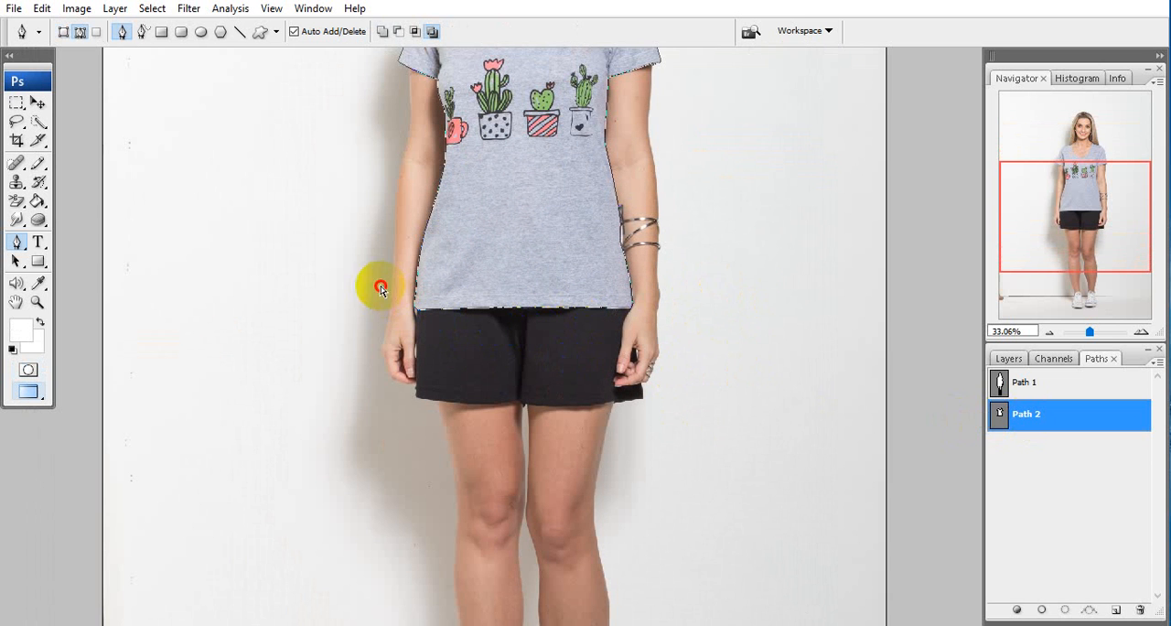
drag(381, 289, 701, 387)
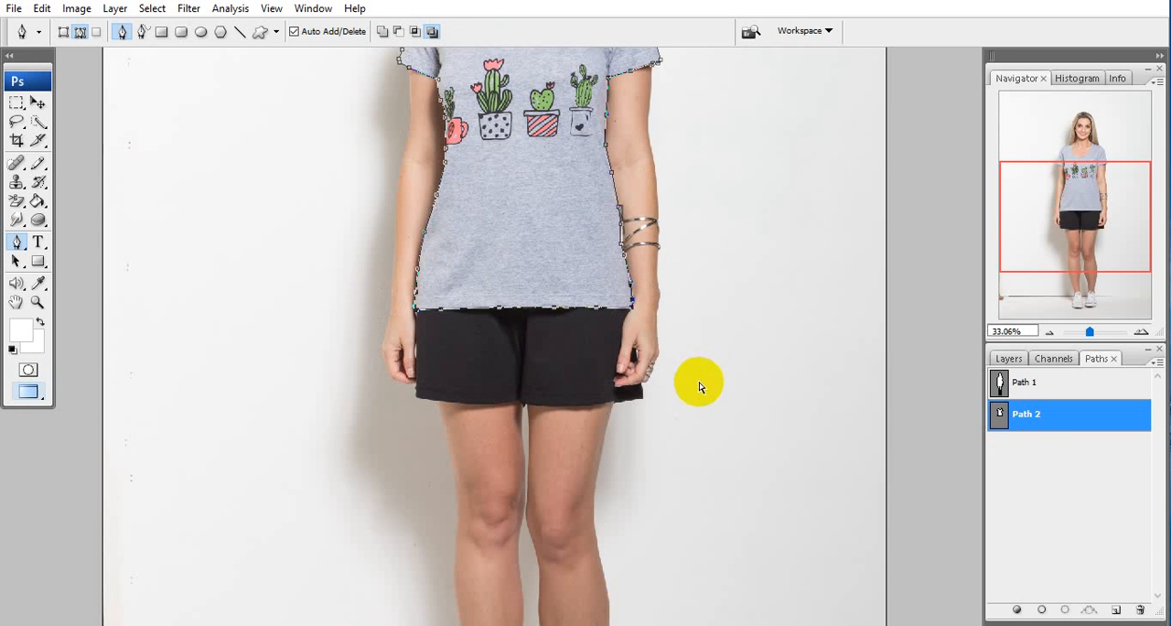
click(1118, 611)
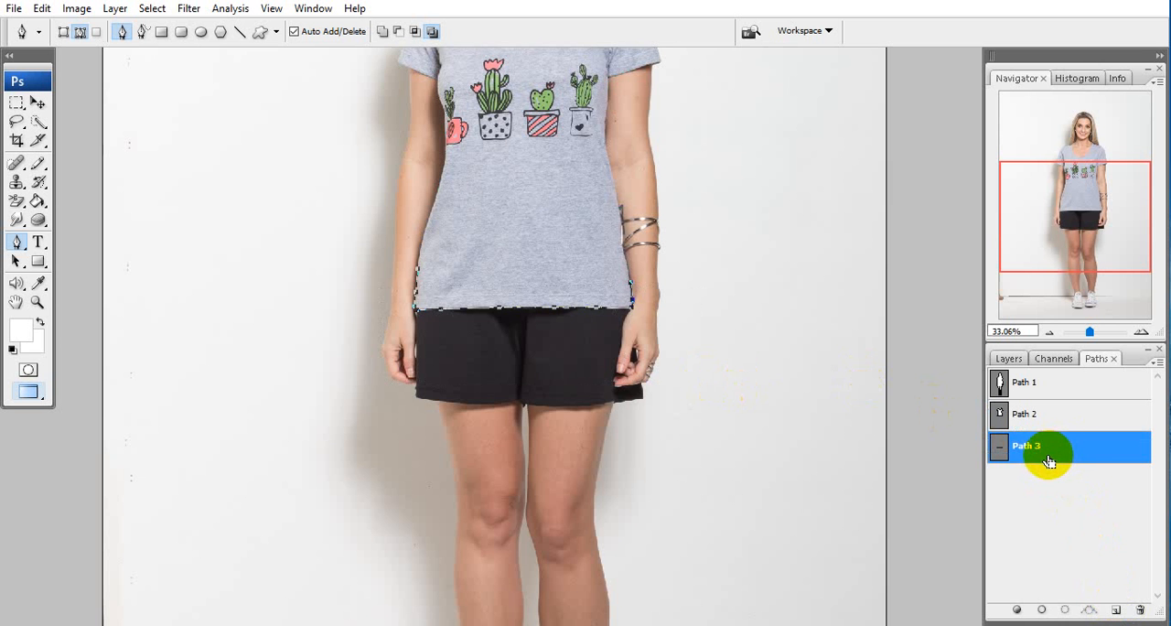
Copy the outline around the shorts and hands from Path 1 into Path 3
click(1061, 384)
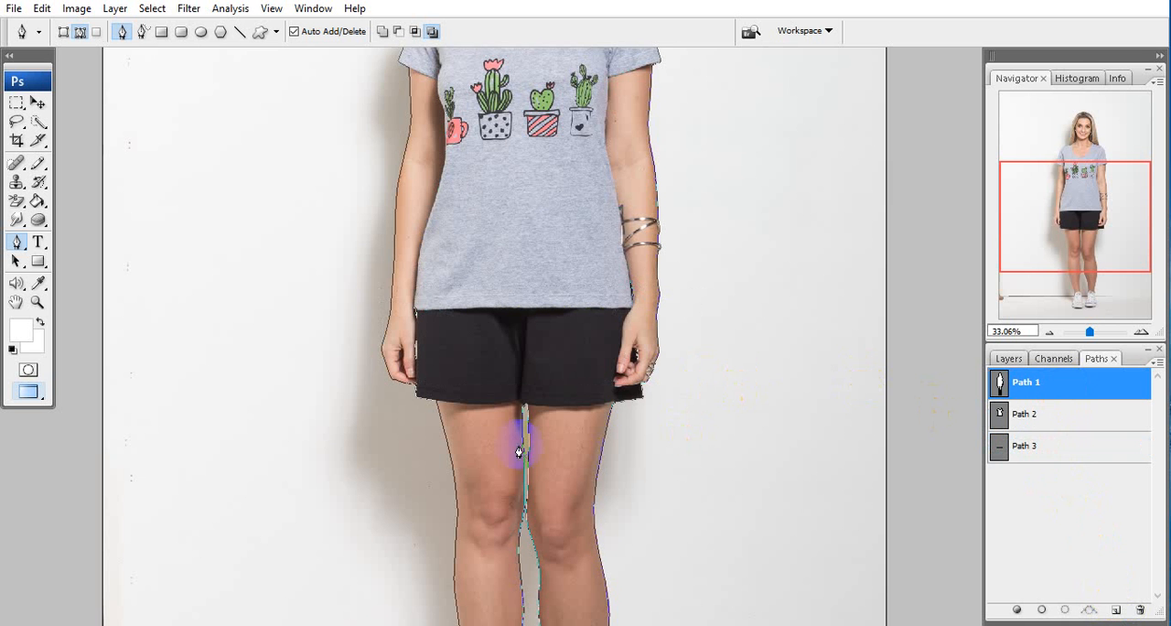
drag(319, 280, 808, 472)
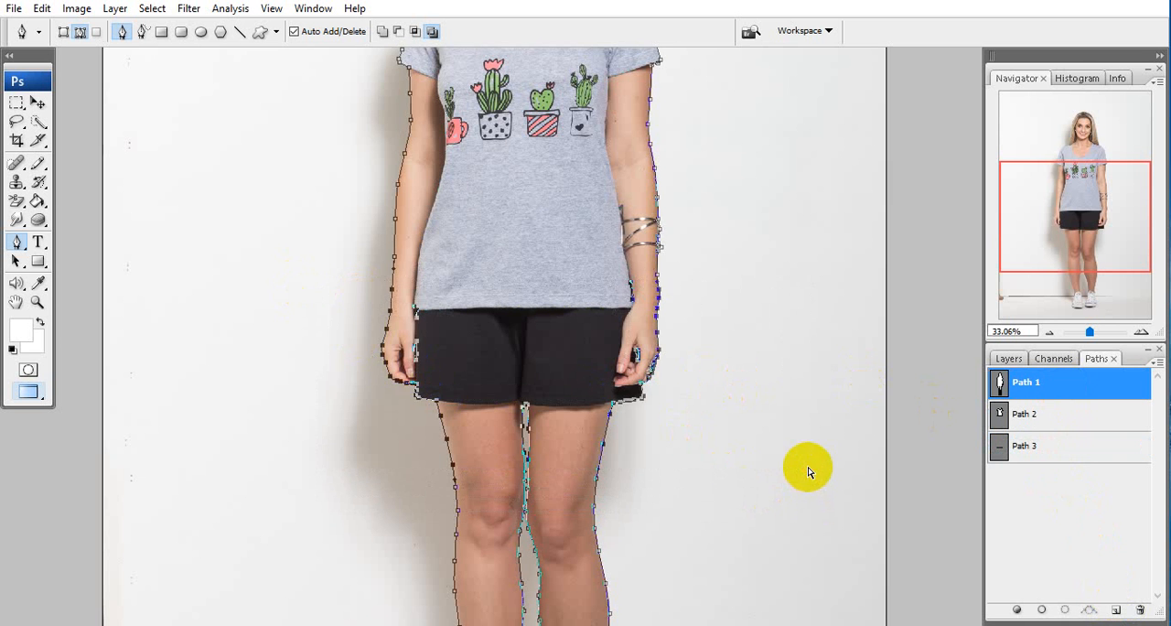
click(1025, 446)
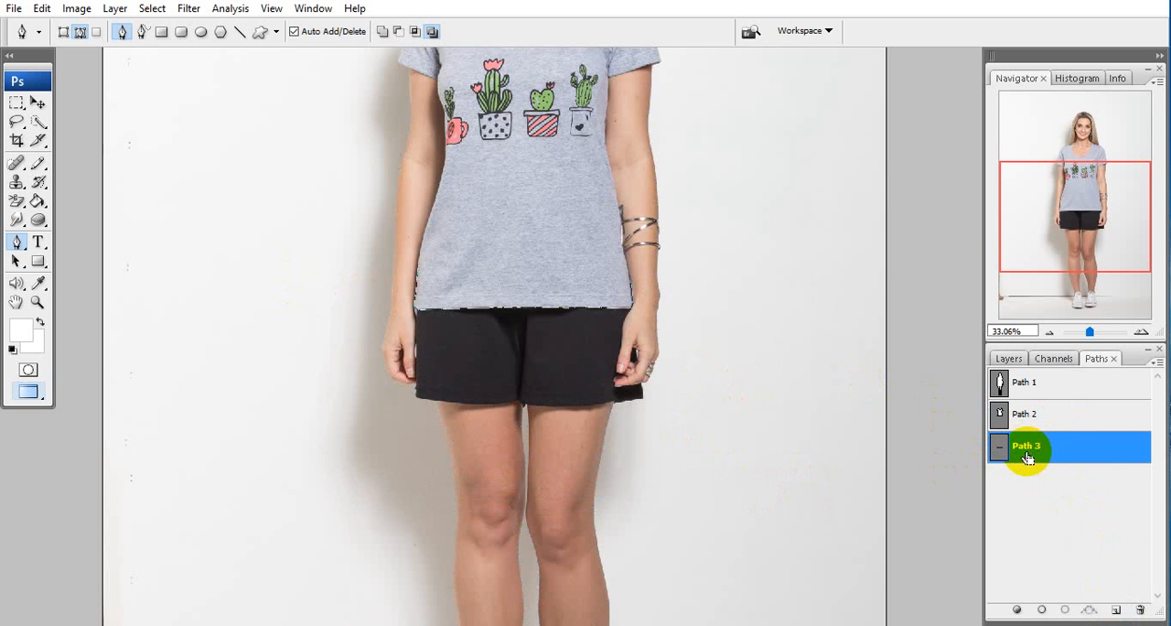
key(ctrl+v)
scroll(567, 345, up, 4)
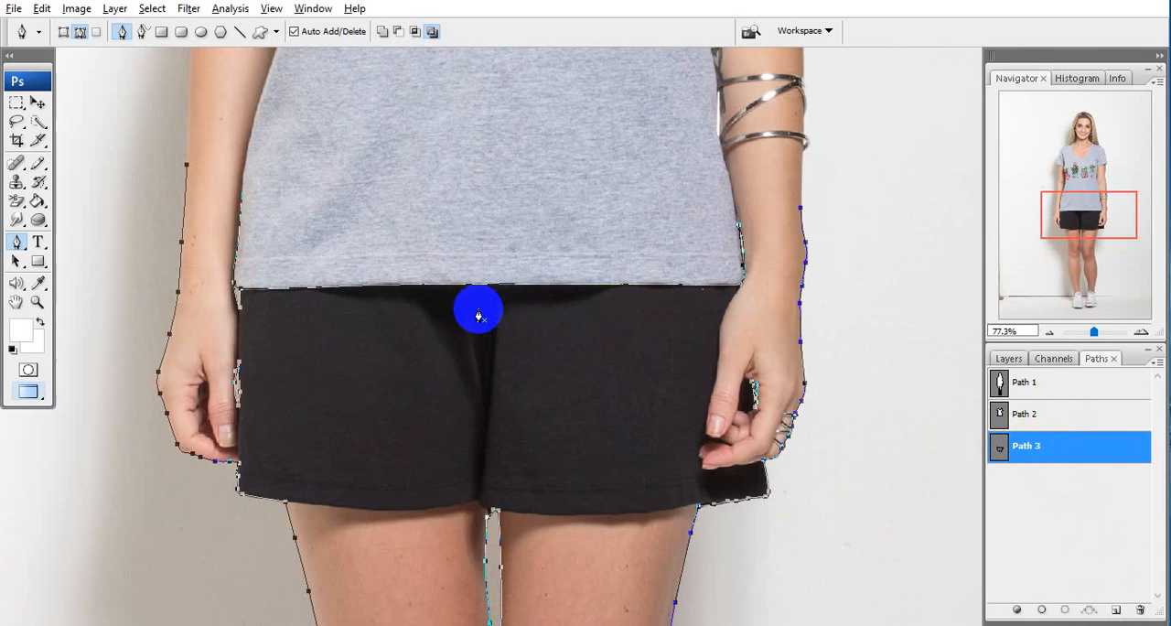
Delete the path segment between the T-shirt hem and wrist at the shorts' left waist corner and pick up the corner anchor
key(alt+space)
scroll(374, 259, up, 2)
scroll(543, 324, up, 2)
scroll(711, 422, up, 2)
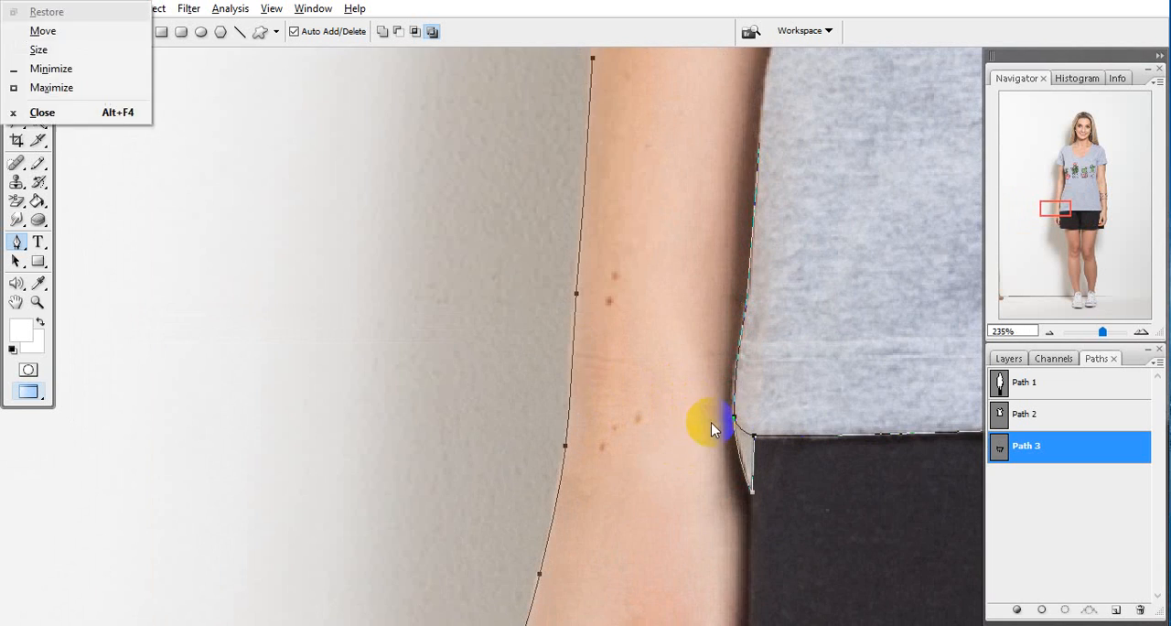
scroll(711, 422, up, 1)
drag(777, 460, 479, 309)
scroll(479, 308, up, 2)
drag(367, 279, 370, 324)
drag(441, 281, 504, 280)
key(Delete)
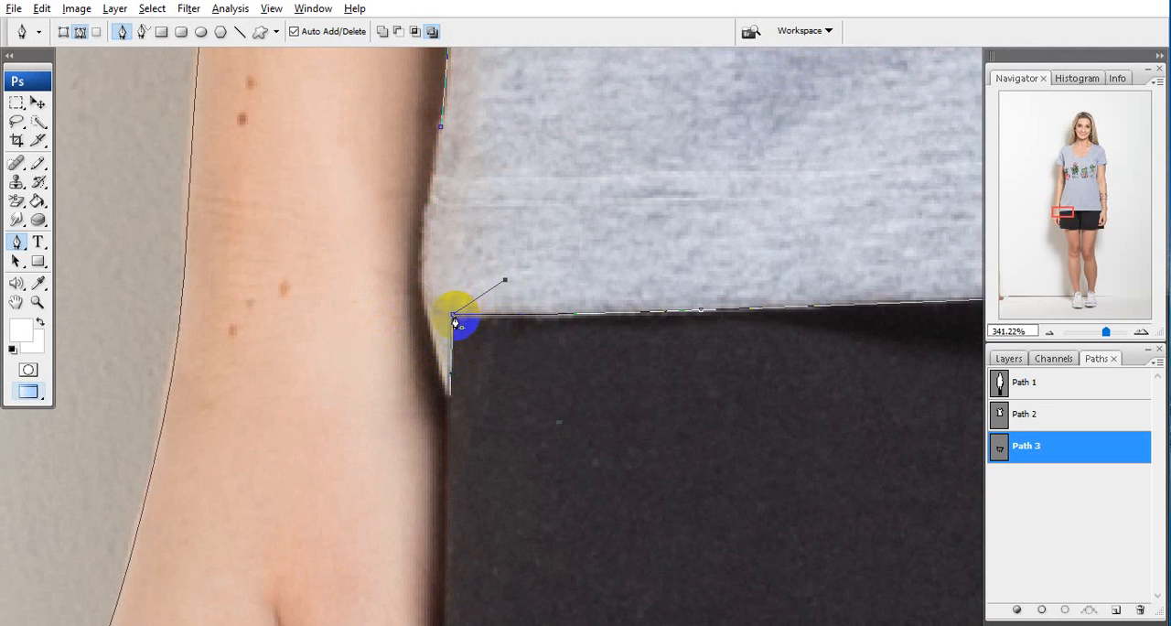
click(460, 316)
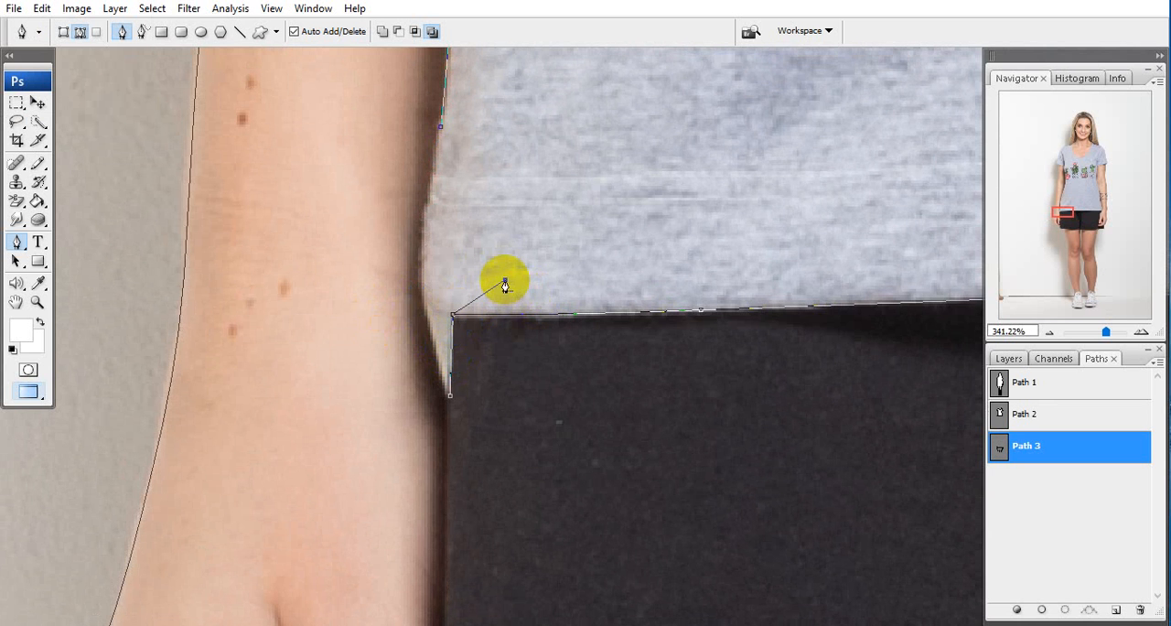
key(ctrl+z)
Join the shorts' left waist corner to the small gap beside the thumb along the shorts' side edge
drag(458, 409, 436, 265)
drag(460, 411, 445, 246)
ctrl+click(406, 386)
ctrl+click(407, 388)
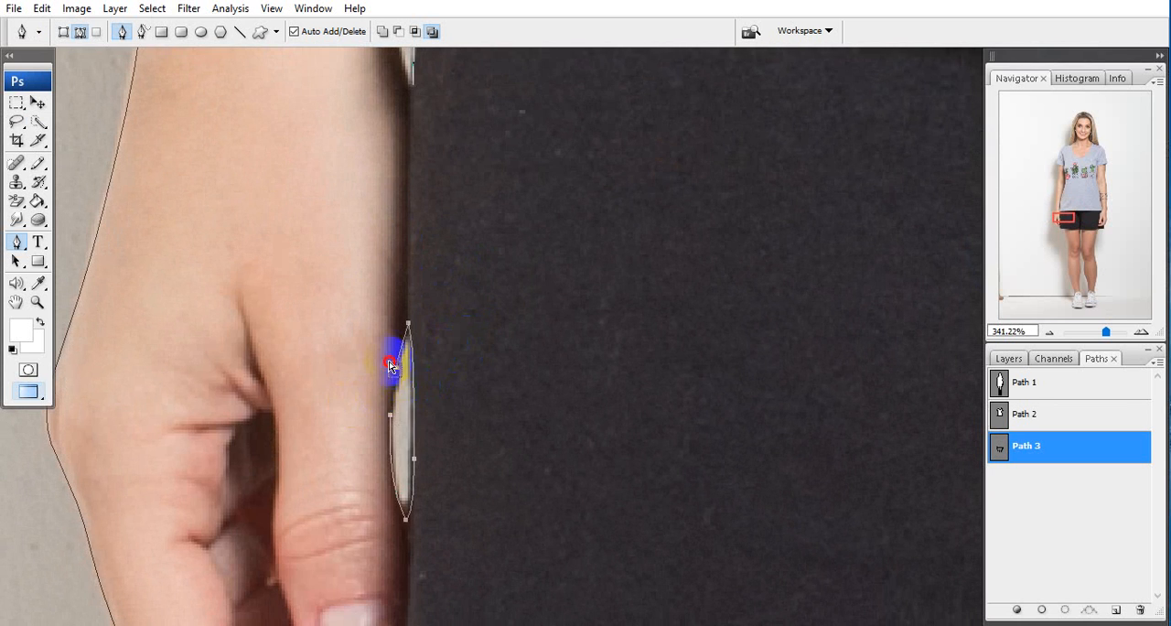
click(409, 325)
drag(411, 276, 434, 460)
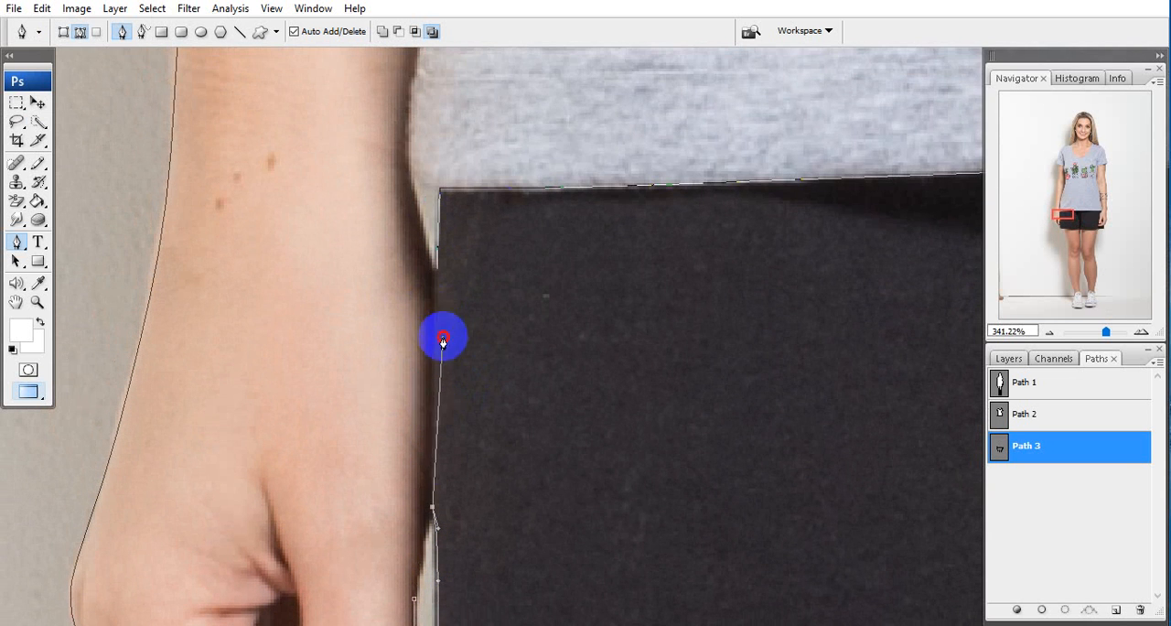
click(438, 272)
drag(458, 406, 435, 191)
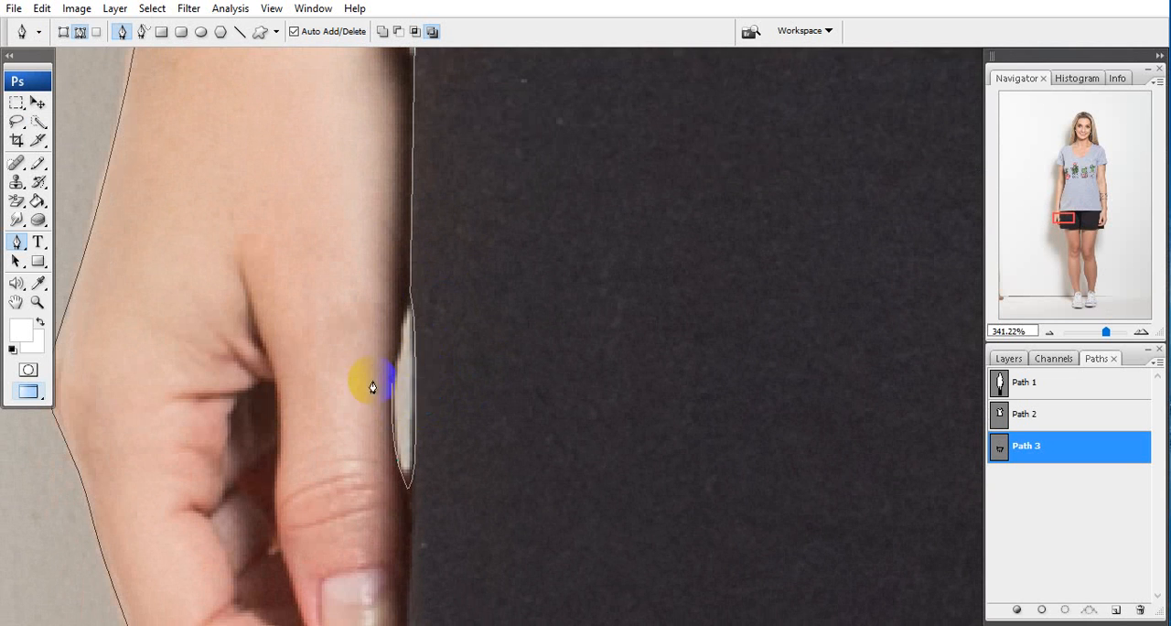
Delete the left hand's outlines beside the shorts and connect the side edge past the fingertips down to the lower corner
drag(372, 364, 427, 356)
key(Delete)
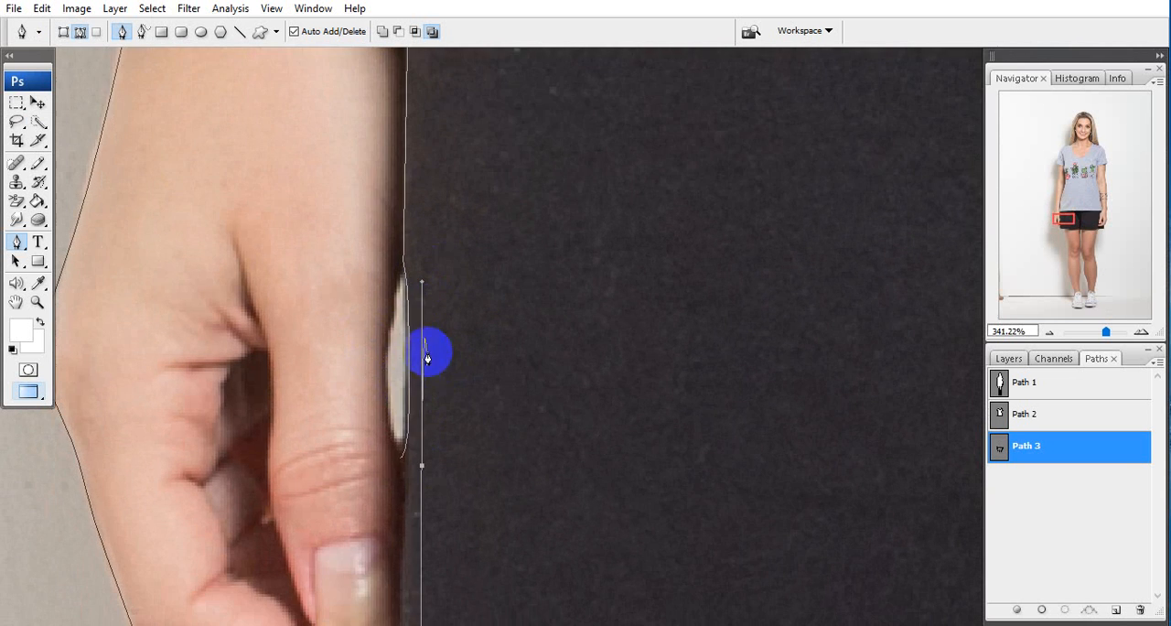
drag(435, 527, 460, 240)
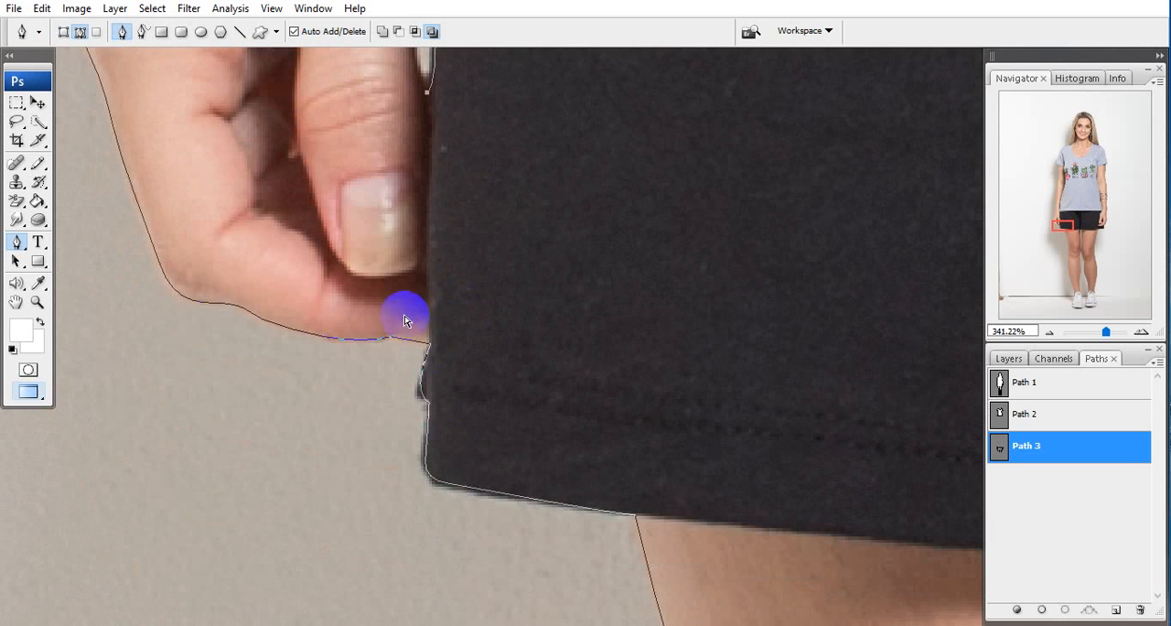
drag(406, 314, 401, 367)
key(Delete)
click(431, 344)
drag(431, 254, 390, 238)
click(439, 219)
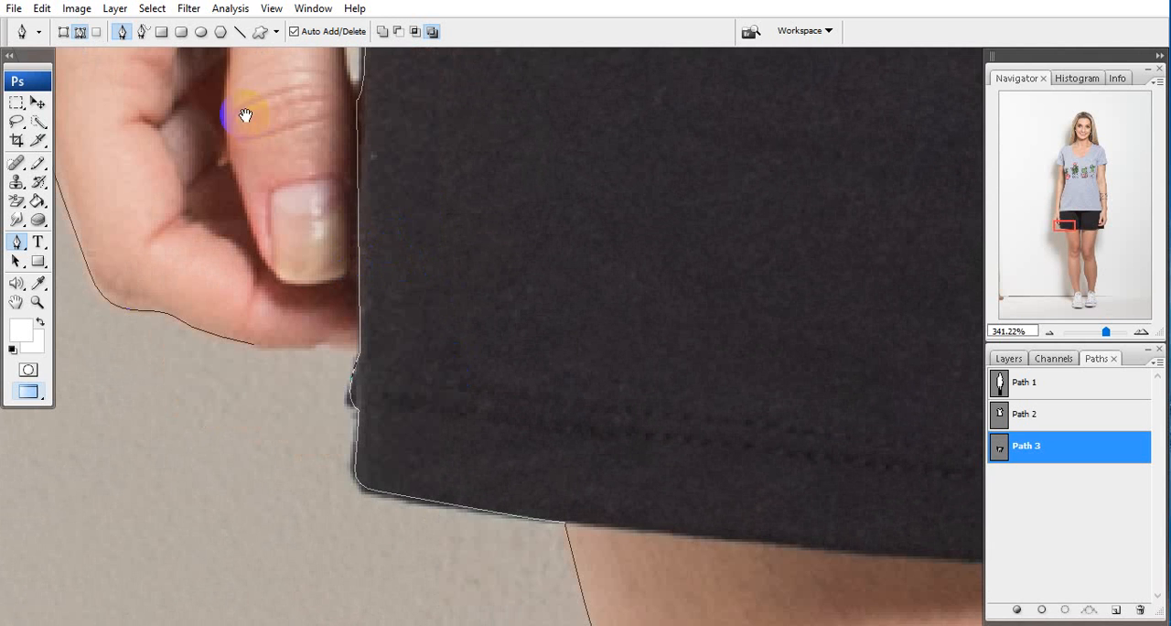
Trace the left leg's shorts hem from the outer thigh to the crotch and on toward the gap between the legs
drag(565, 359, 356, 244)
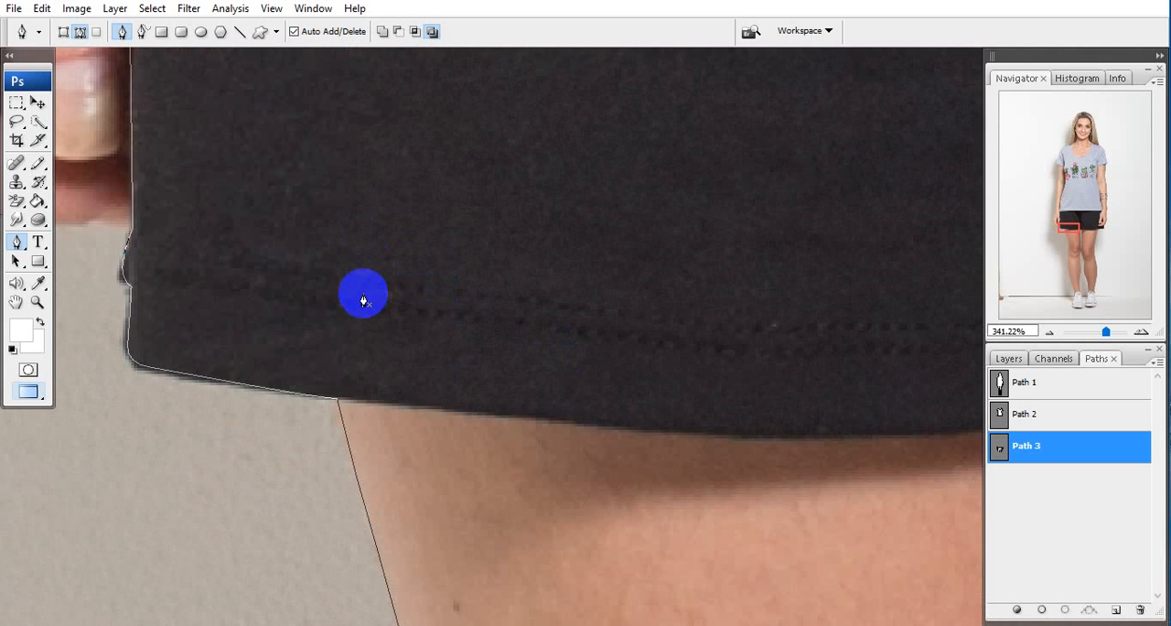
drag(466, 388, 287, 342)
click(285, 317)
click(288, 317)
drag(448, 352, 563, 360)
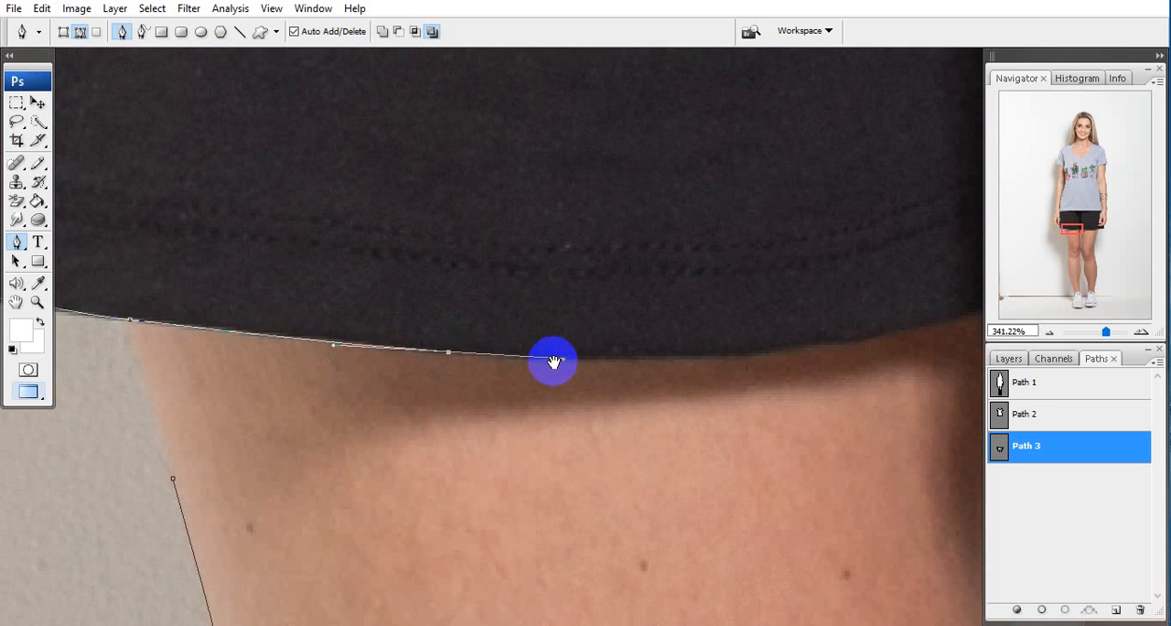
drag(707, 374, 324, 373)
drag(431, 341, 478, 390)
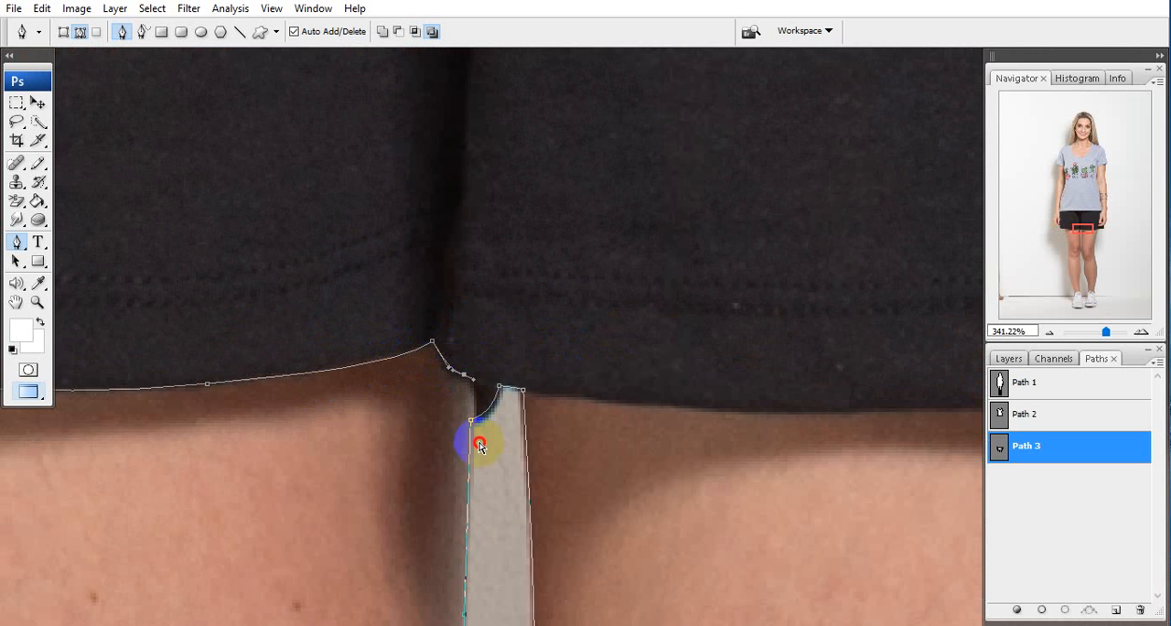
Delete the inner-leg outlines below the crotch and connect the path to the right leg's hem
drag(479, 445, 456, 483)
key(Delete)
drag(471, 426, 439, 355)
drag(580, 454, 330, 405)
drag(250, 411, 326, 419)
key(Delete)
click(275, 342)
Trace the right leg's shorts hem from the crotch to the outer thigh
drag(468, 380, 324, 390)
drag(432, 379, 596, 374)
drag(805, 364, 351, 410)
drag(377, 402, 495, 381)
drag(454, 409, 294, 433)
Delete the right leg's outer outline below the shorts hem
drag(408, 399, 431, 400)
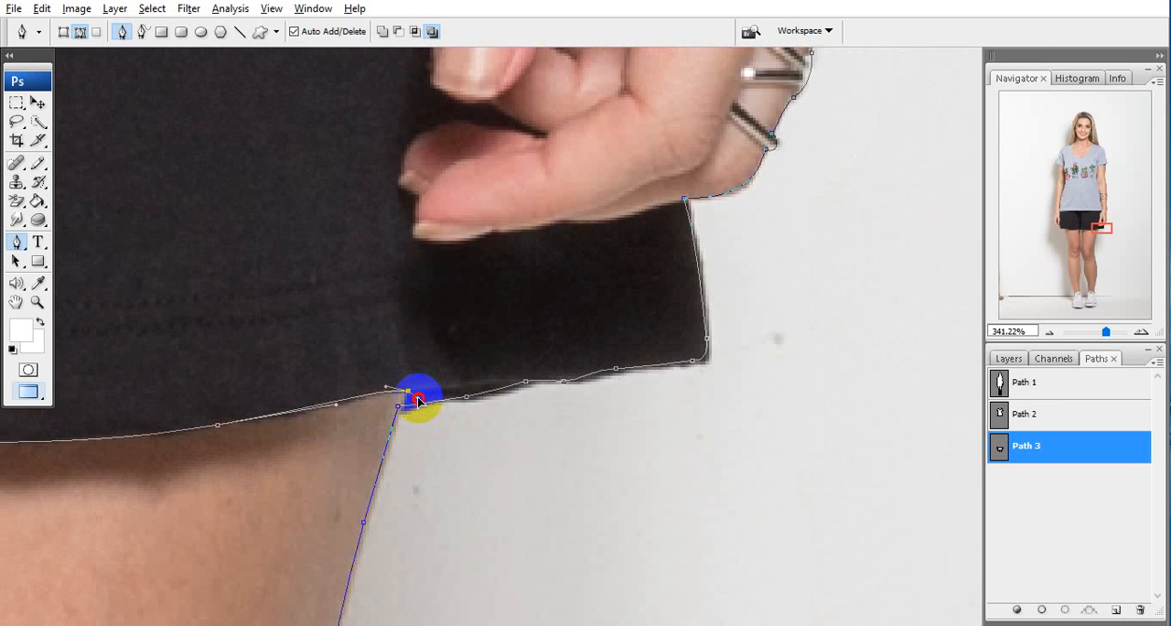
key(Delete)
drag(402, 446, 449, 353)
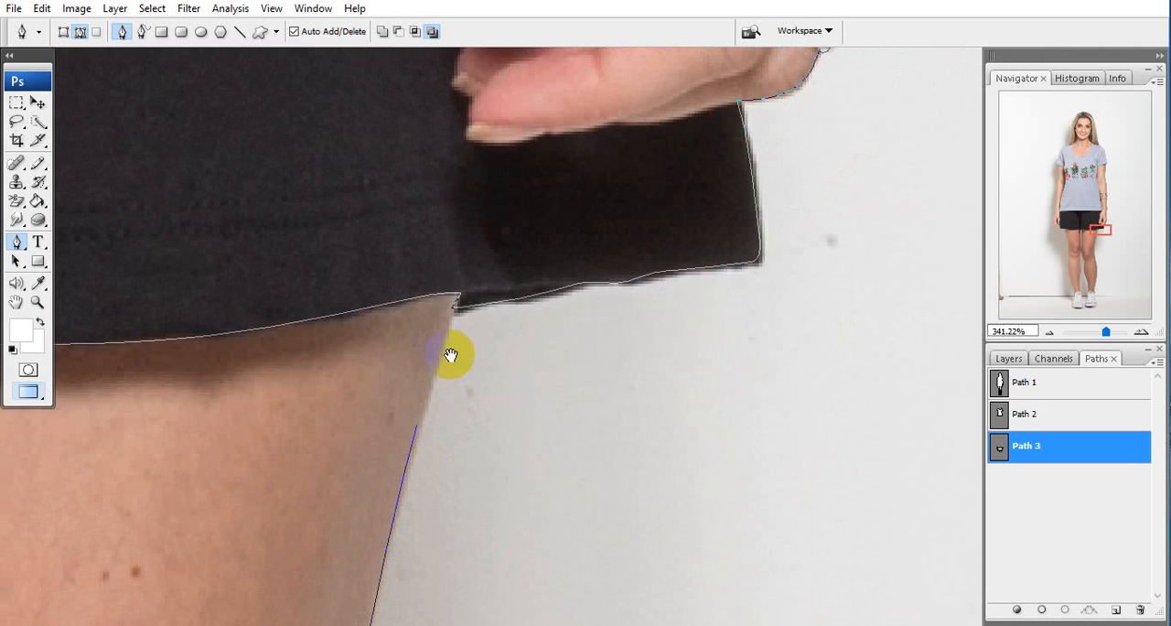
drag(368, 418, 453, 474)
key(Delete)
Delete the leftover segment at the right wrist and resume the path from the shorts' waist corner
drag(503, 66, 428, 439)
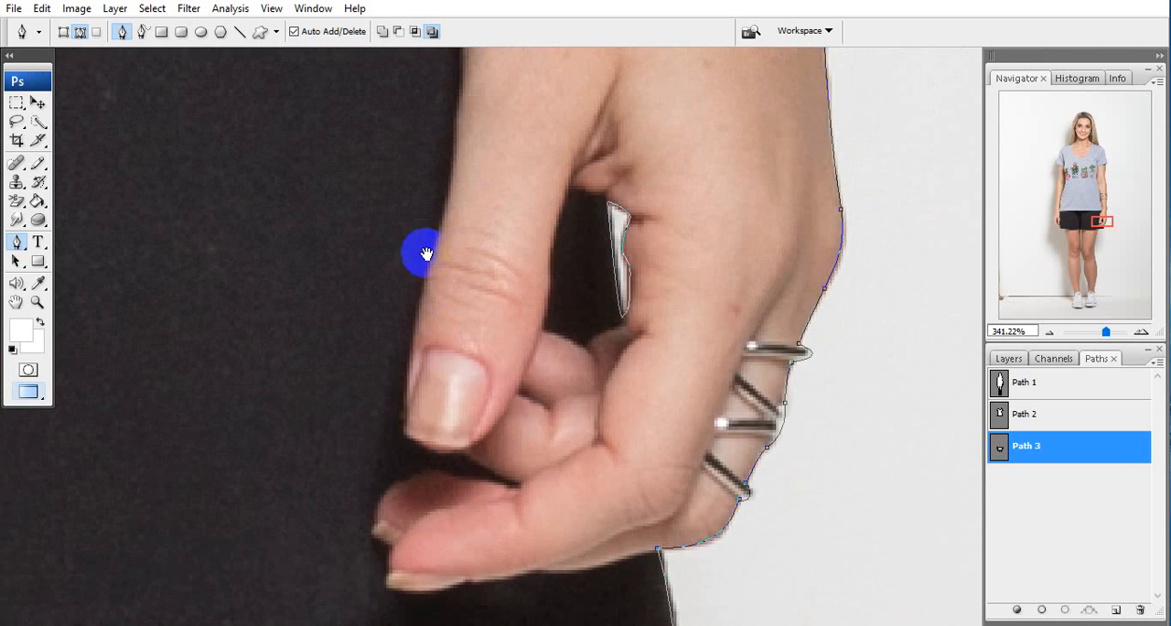
drag(427, 254, 296, 416)
drag(586, 247, 517, 326)
key(Delete)
click(483, 344)
Trace the shorts' edge along the right hand from the wrist down and around the thumb
drag(436, 394, 463, 137)
drag(416, 283, 409, 376)
drag(445, 499, 434, 255)
drag(387, 269, 385, 290)
drag(371, 336, 371, 335)
drag(368, 343, 442, 128)
Trace around the right hand's lower fingertips to the shorts' outer edge, deleting the hand outline where it meets the shorts
drag(424, 228, 486, 336)
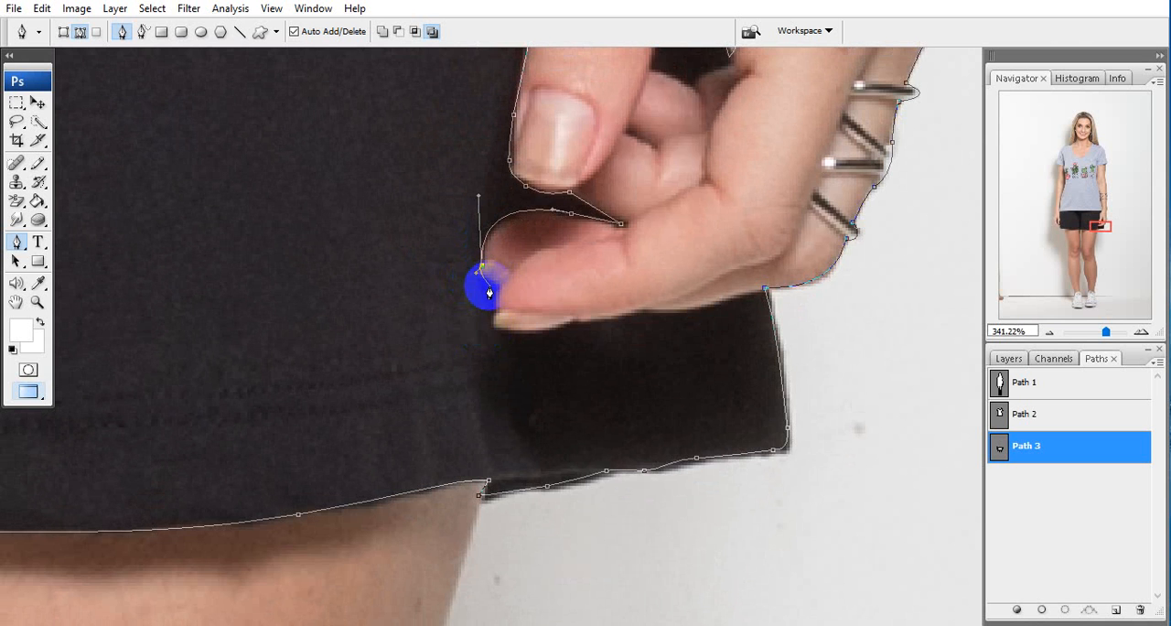
drag(521, 298, 493, 297)
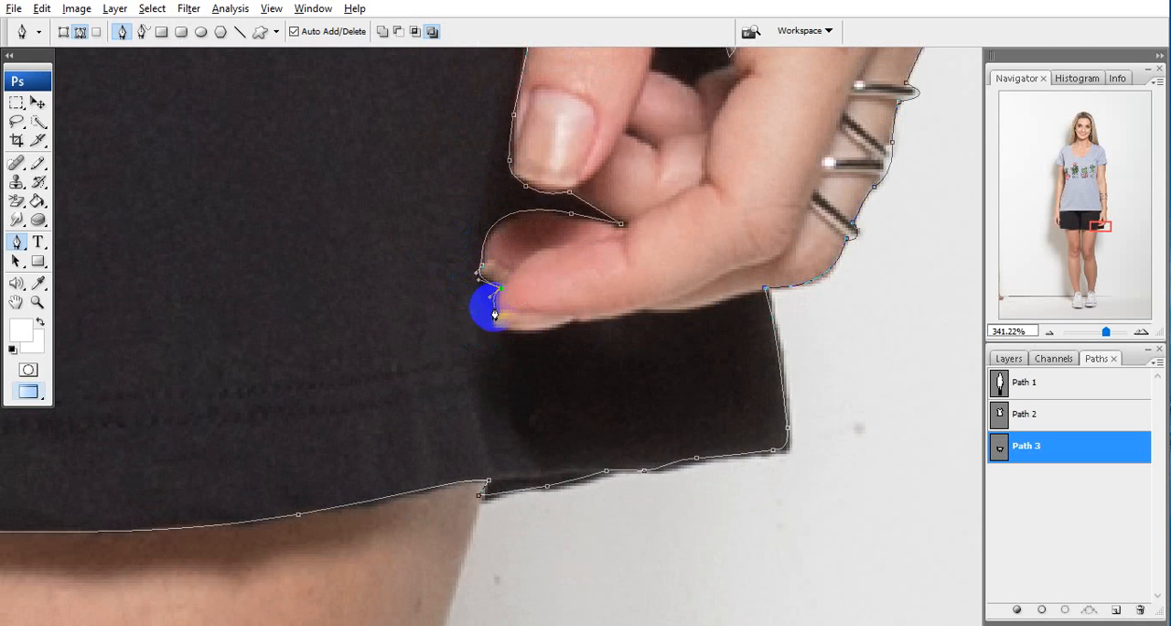
drag(527, 336, 397, 331)
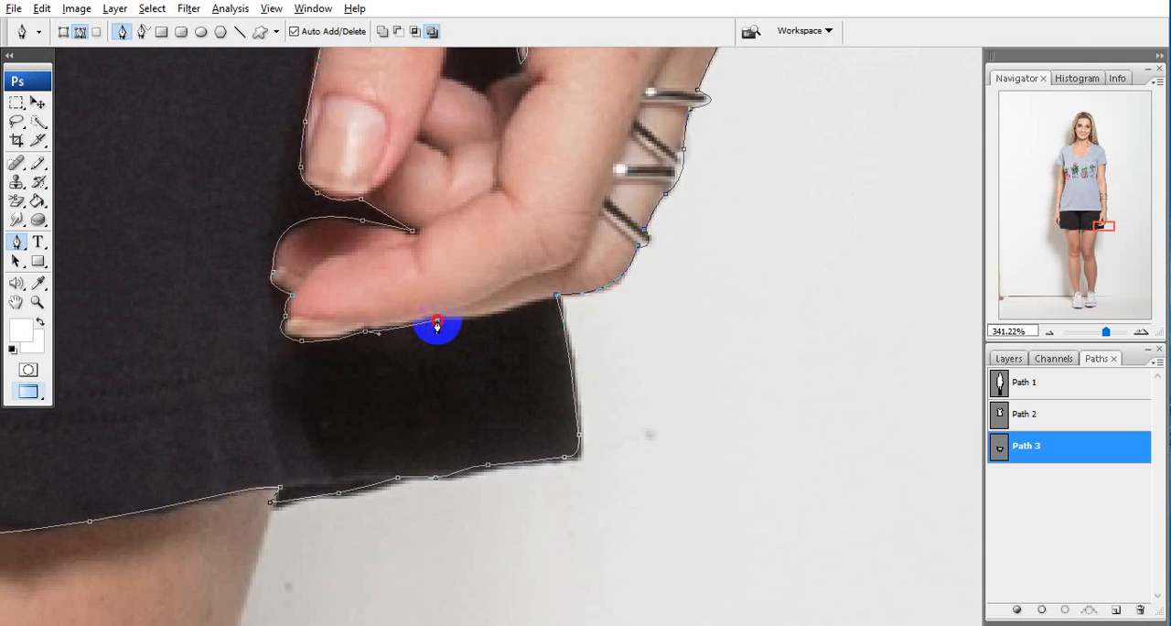
drag(472, 332, 343, 336)
drag(492, 319, 450, 266)
key(Delete)
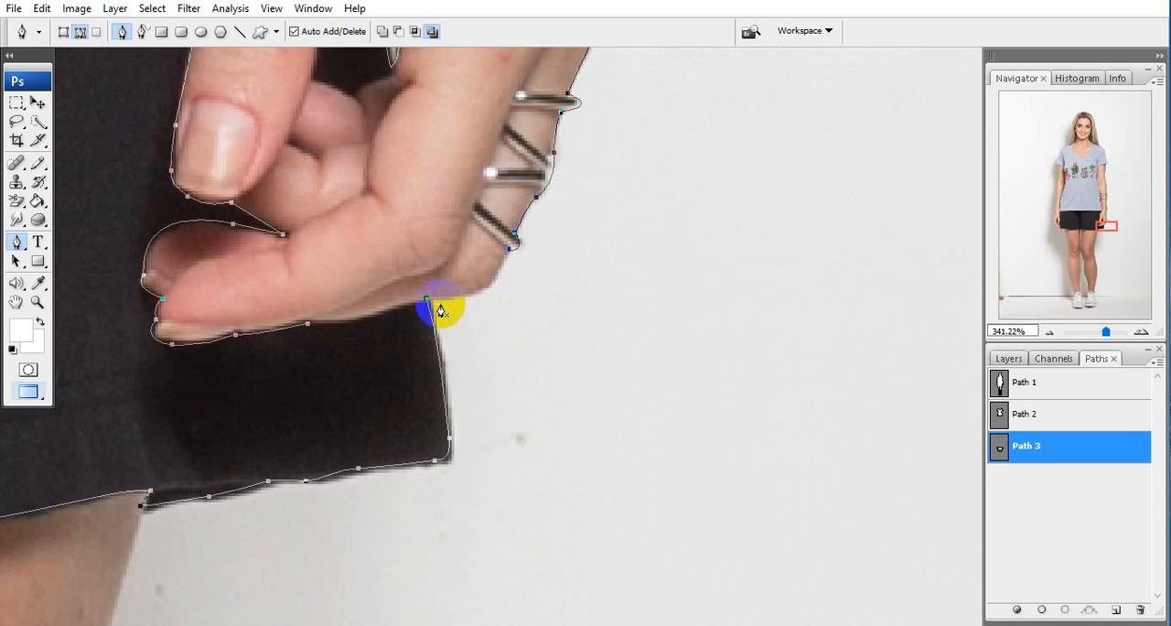
drag(426, 302, 395, 315)
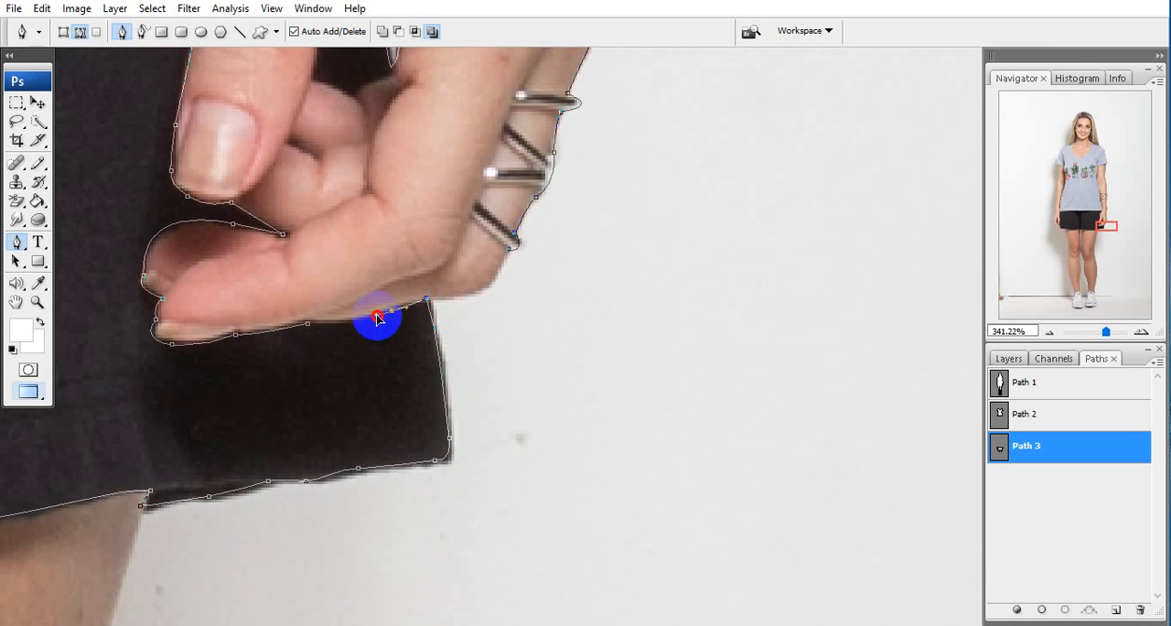
click(311, 326)
Reshape the small subpath inside the right hand so it encloses the shorts fabric visible between thumb and fingers
drag(329, 183, 295, 508)
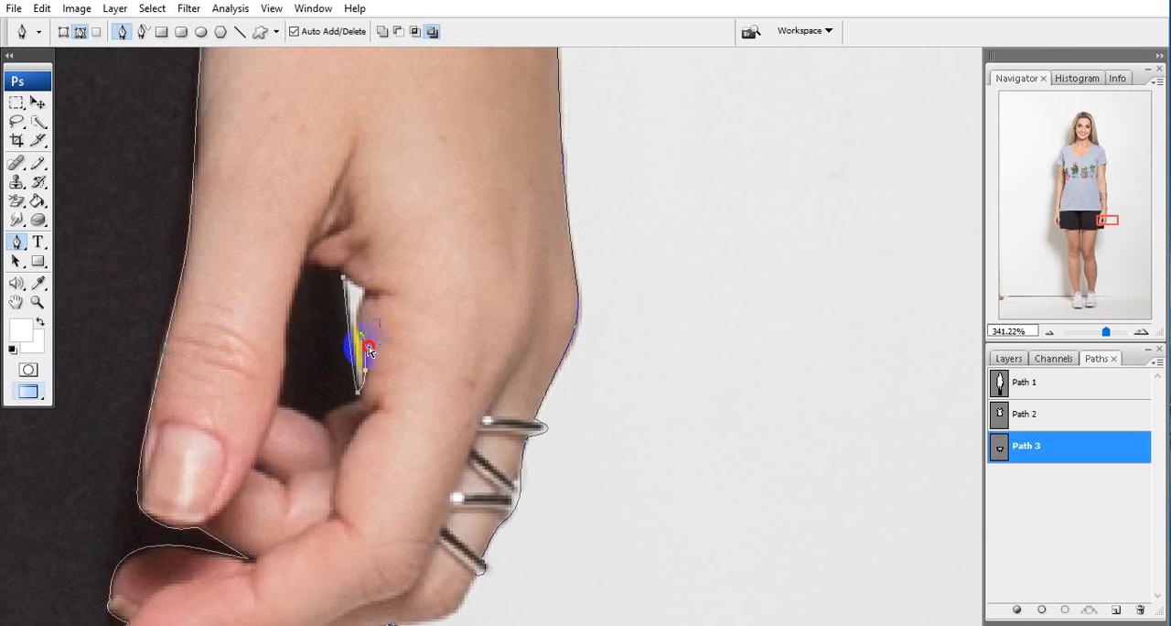
click(344, 297)
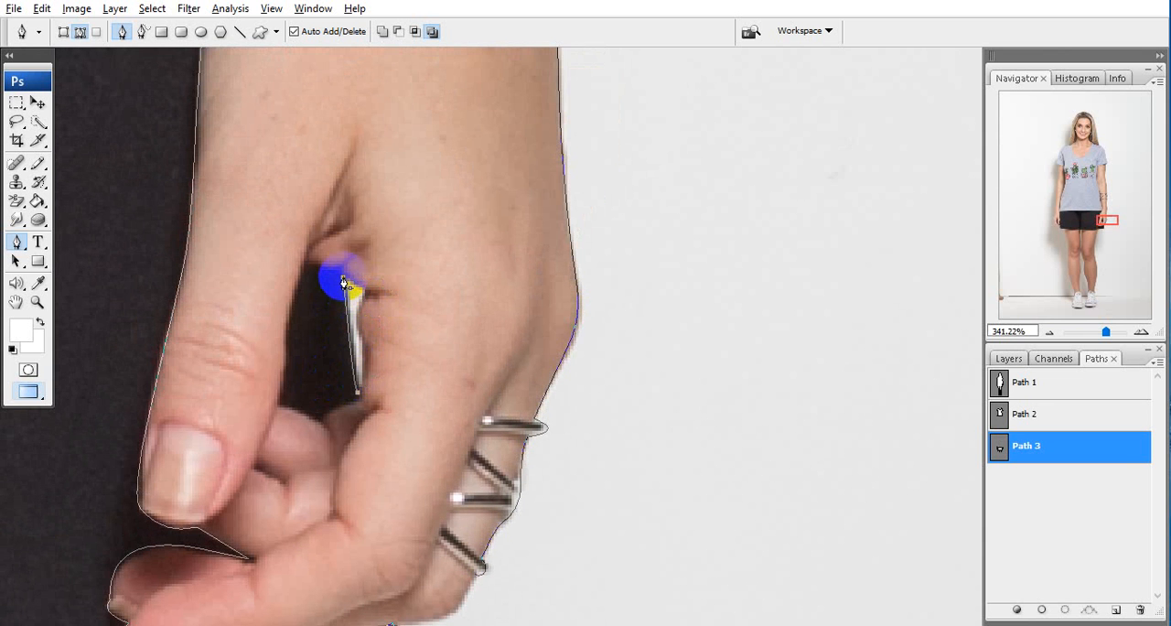
mouse_move(344, 282)
mouse_down()
mouse_move(327, 279)
mouse_move(369, 271)
mouse_move(311, 306)
mouse_move(334, 280)
mouse_move(325, 284)
mouse_up()
drag(289, 323, 288, 331)
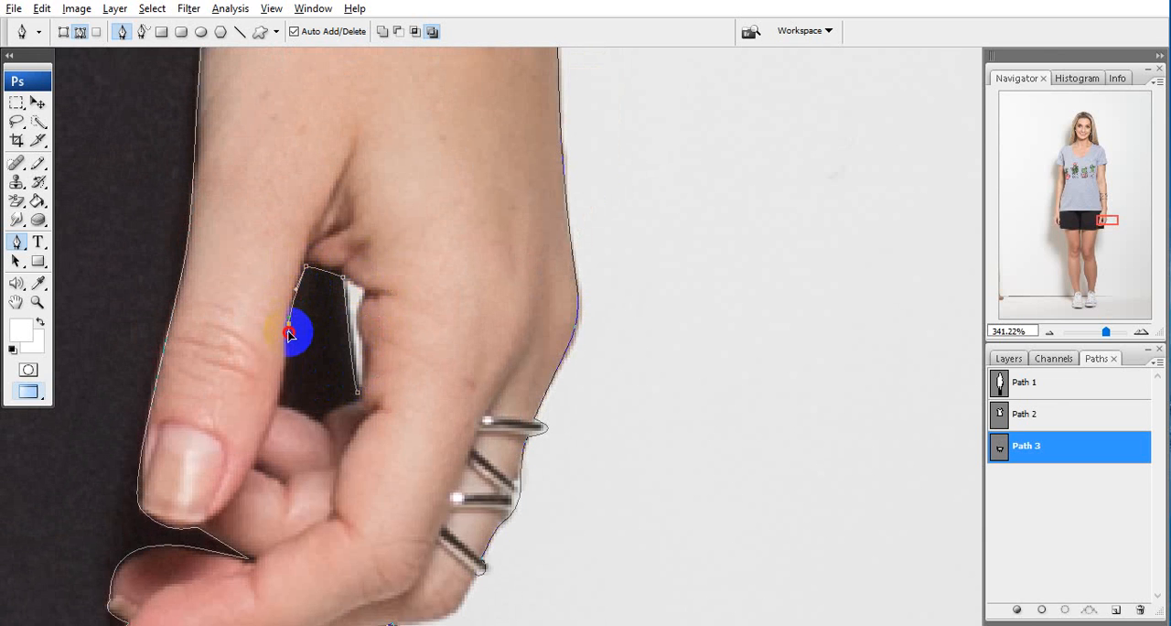
drag(314, 388, 294, 277)
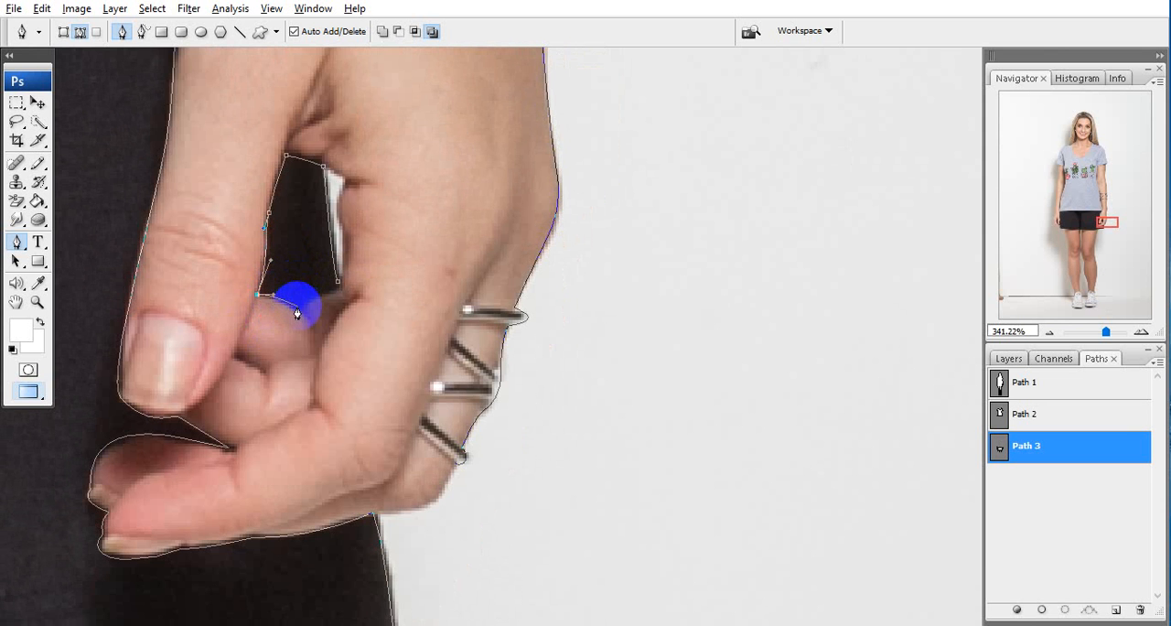
drag(326, 292, 287, 312)
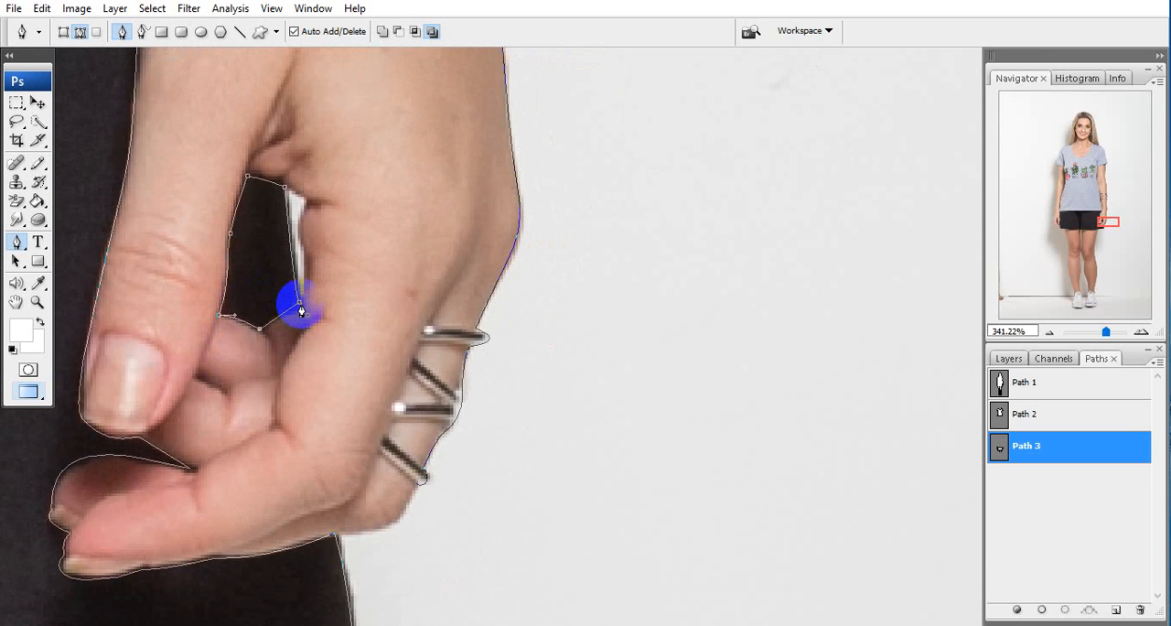
drag(305, 237, 330, 355)
Delete the leftover body-outline segments along the right hand's outer edge, the shirt's side and both legs, keeping only the shorts path
scroll(345, 240, down, 5)
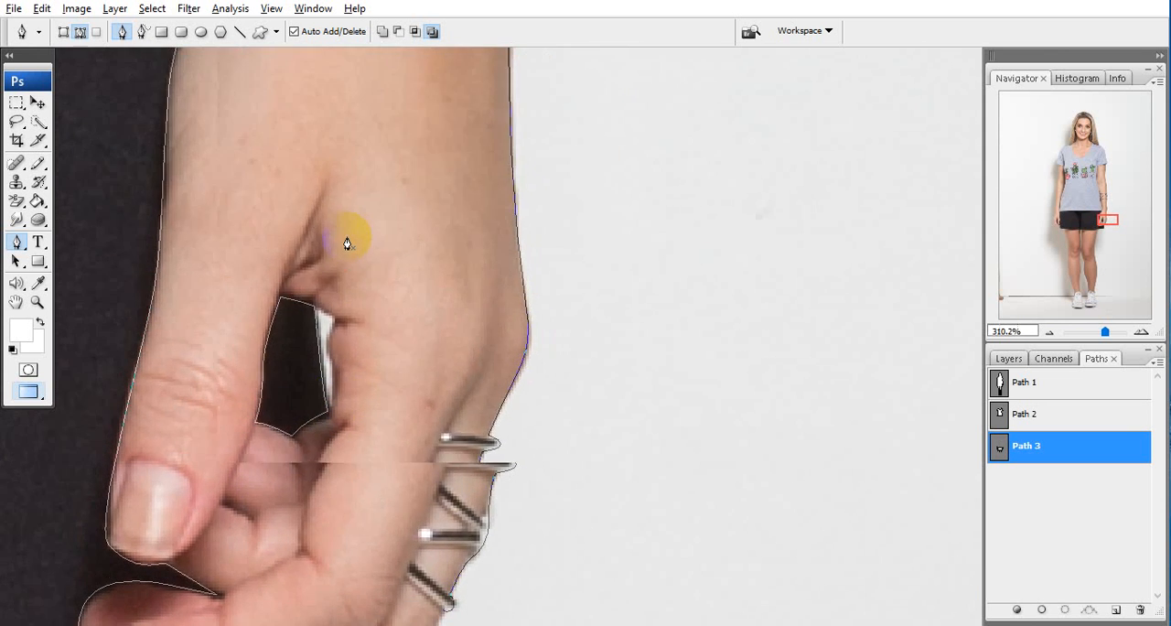
drag(375, 270, 285, 321)
drag(334, 244, 388, 314)
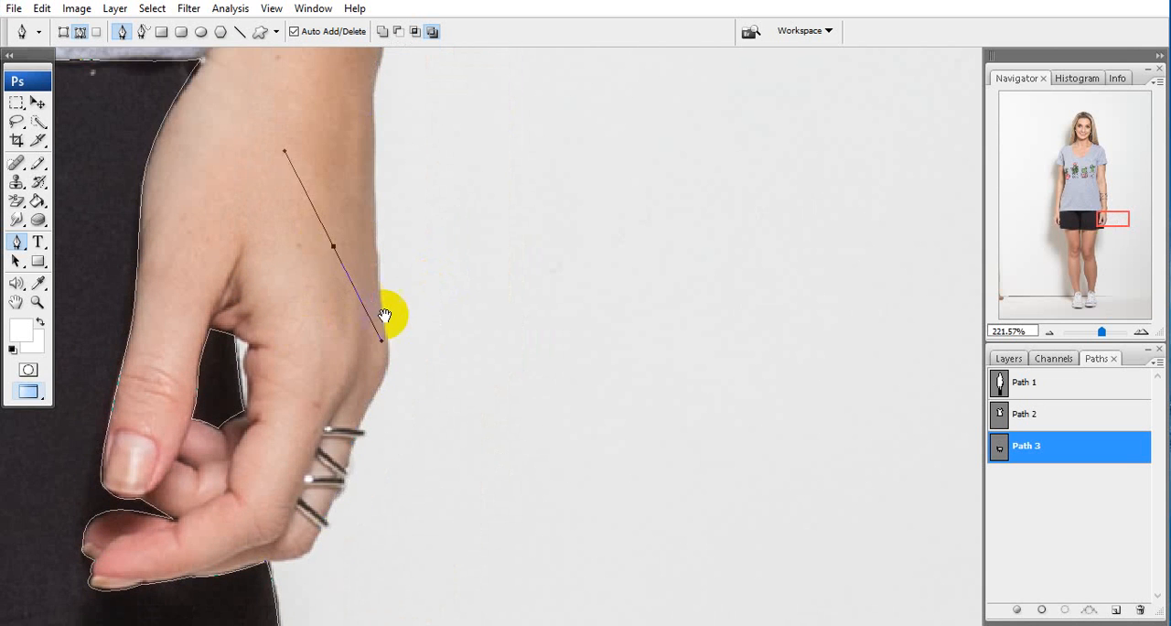
scroll(384, 275, down, 5)
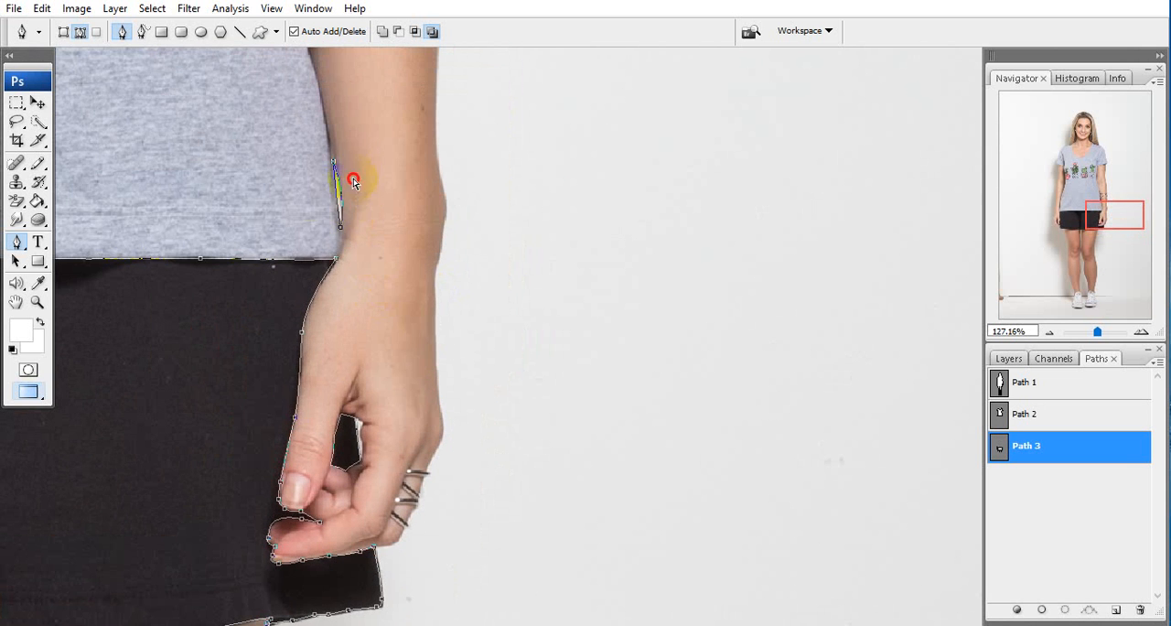
drag(202, 165, 421, 267)
drag(418, 228, 933, 173)
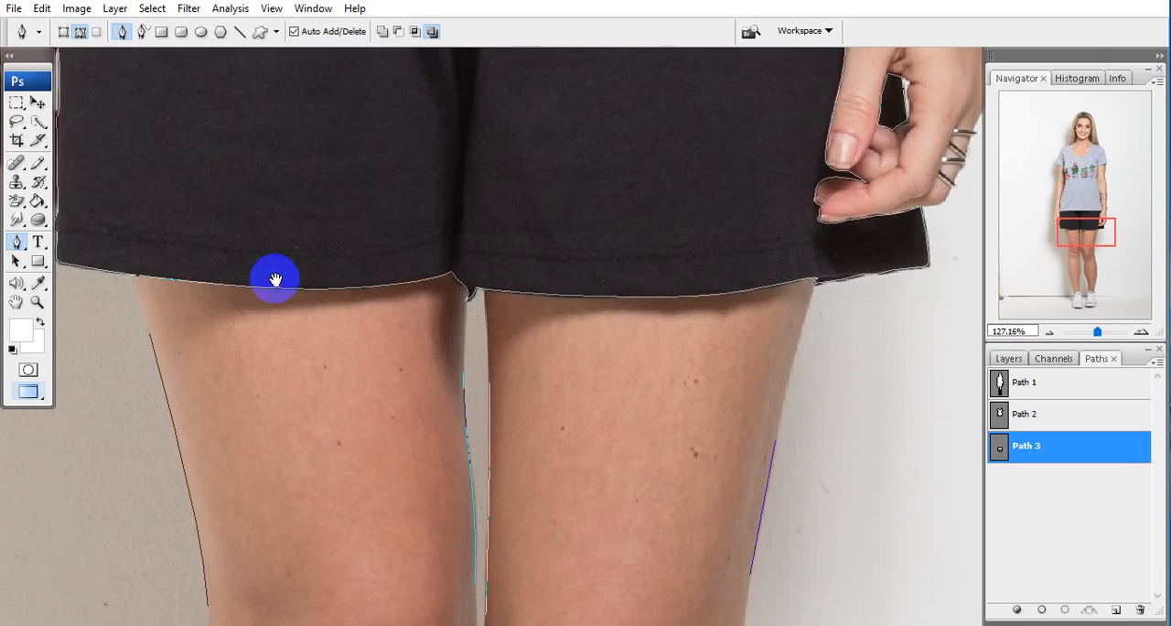
scroll(292, 270, down, 3)
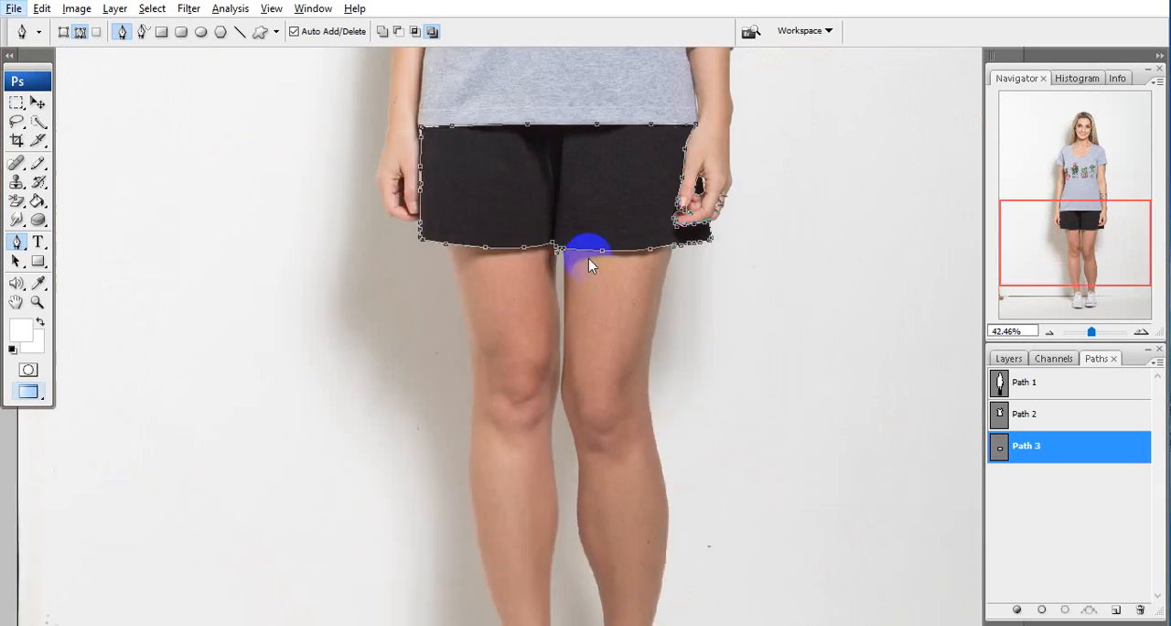
Load the shorts path as a selection and check its cutout in Quick Mask, including the area around the right hand
scroll(544, 255, up, 3)
drag(543, 255, 545, 302)
key(ctrl+Return)
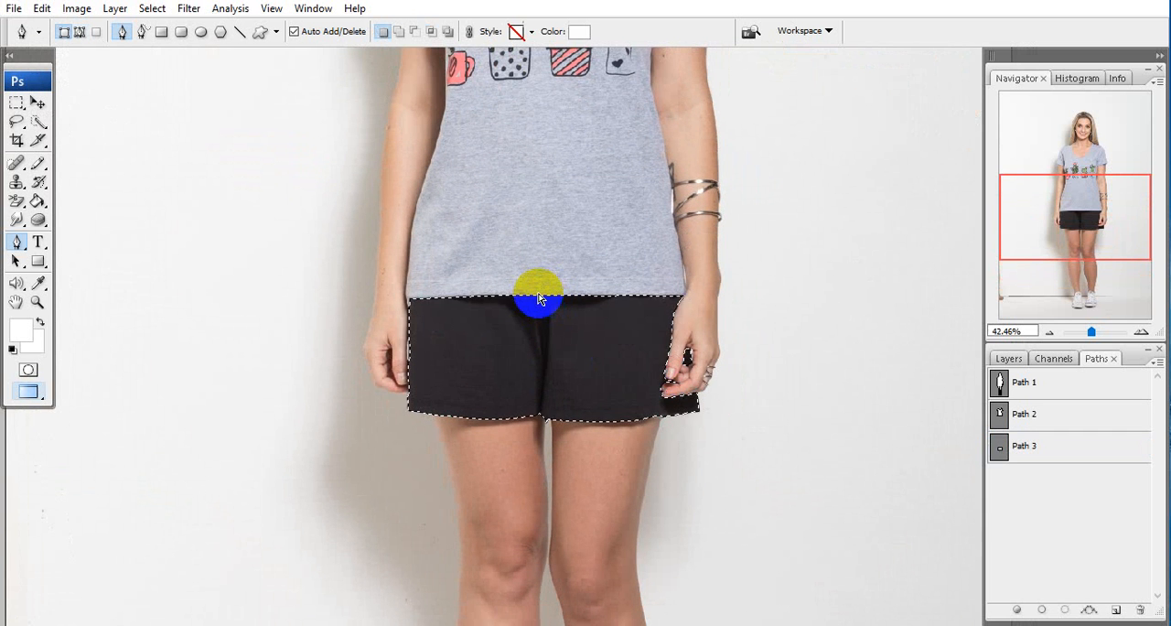
drag(593, 369, 478, 364)
key(q)
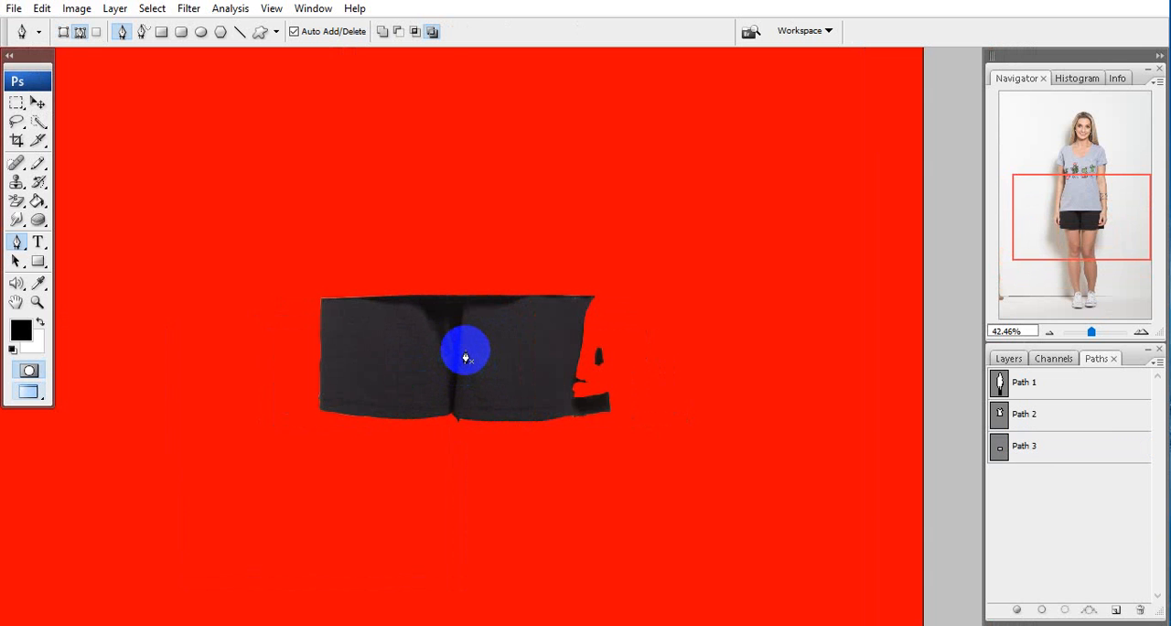
key(q)
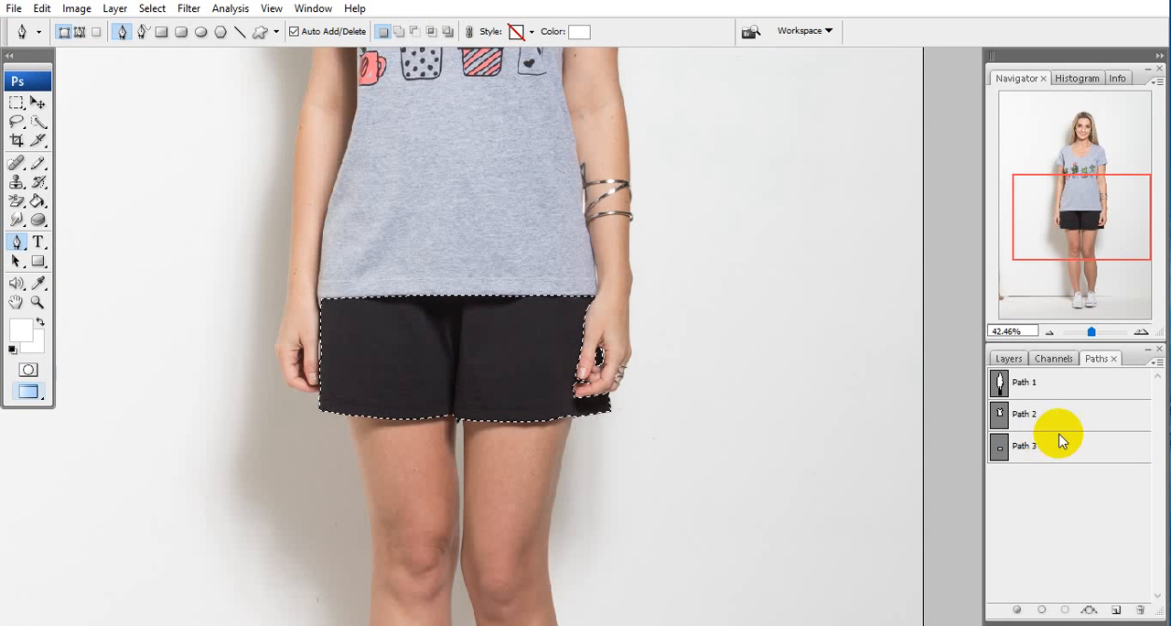
Display the outlines of Path 2 and Path 1 in turn and recheck the shorts selection in Quick Mask
click(1025, 418)
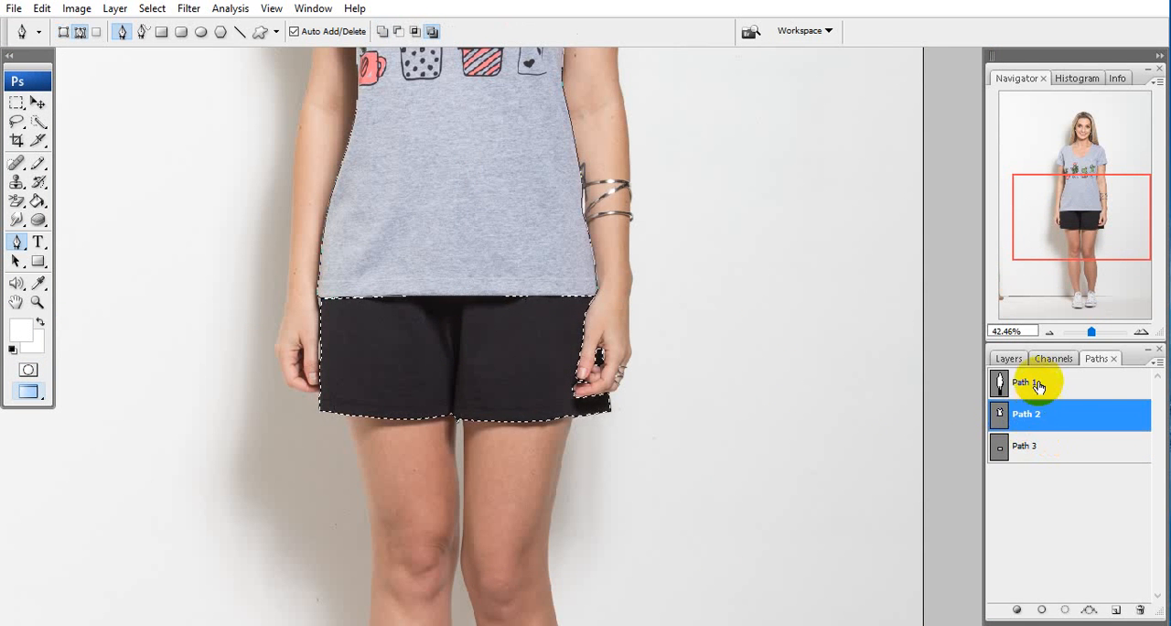
click(1029, 380)
drag(478, 159, 521, 246)
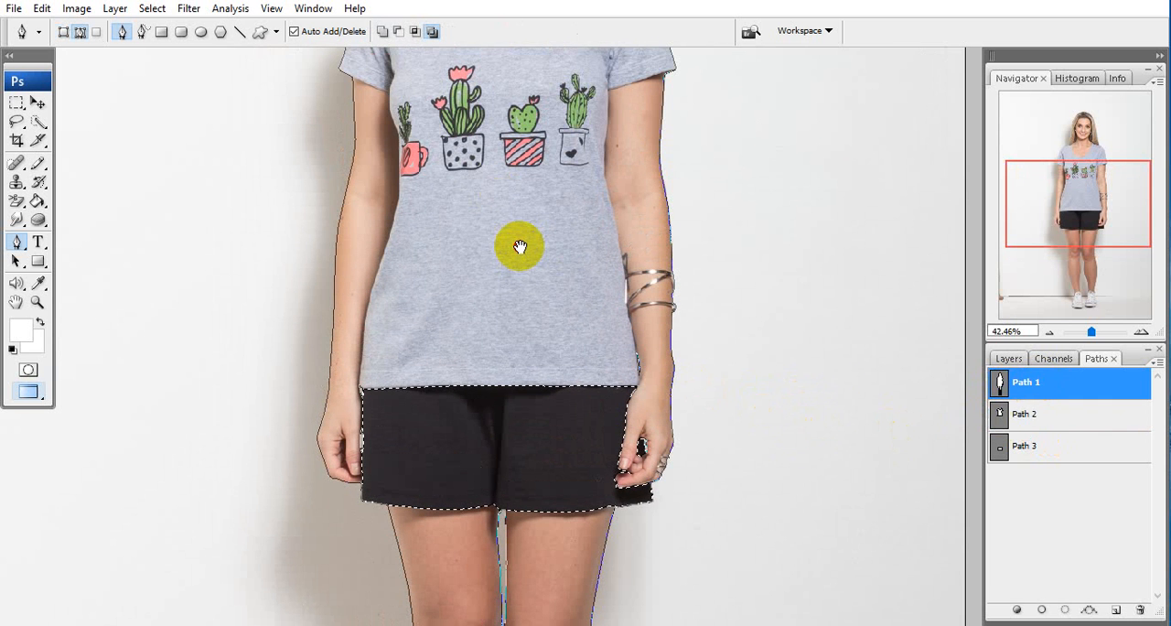
click(1032, 416)
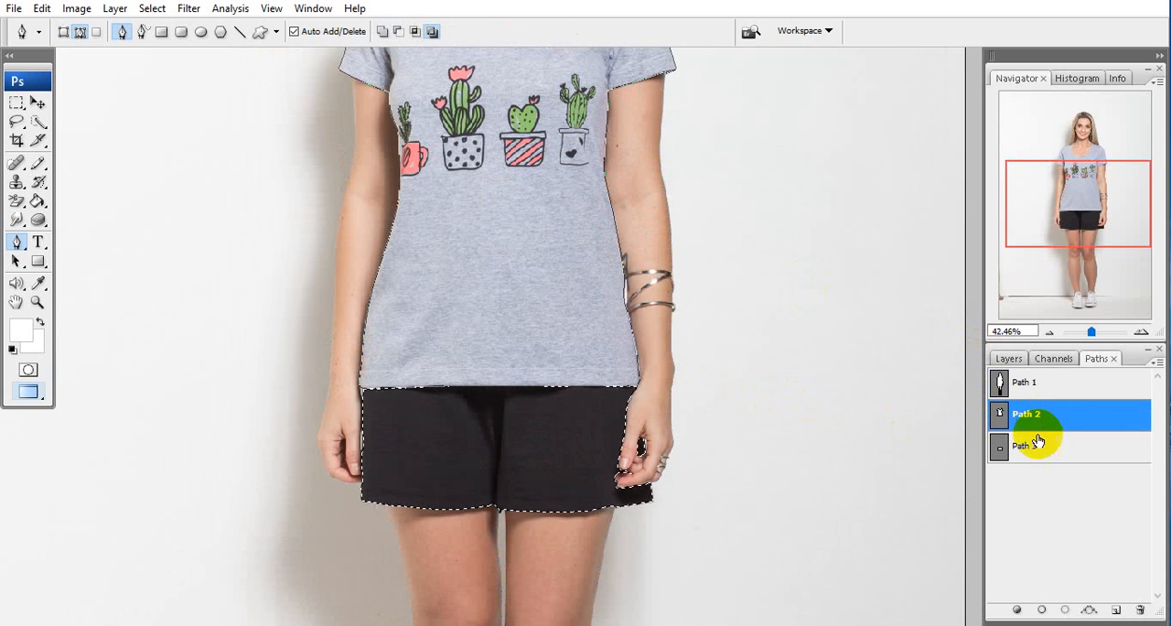
key(q)
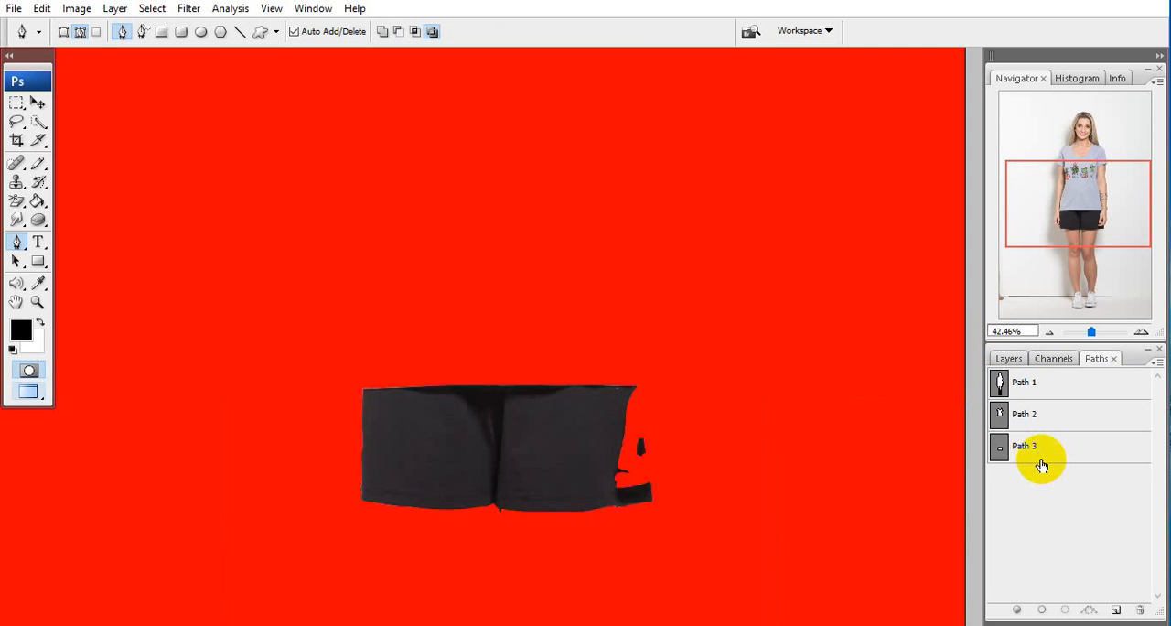
key(q)
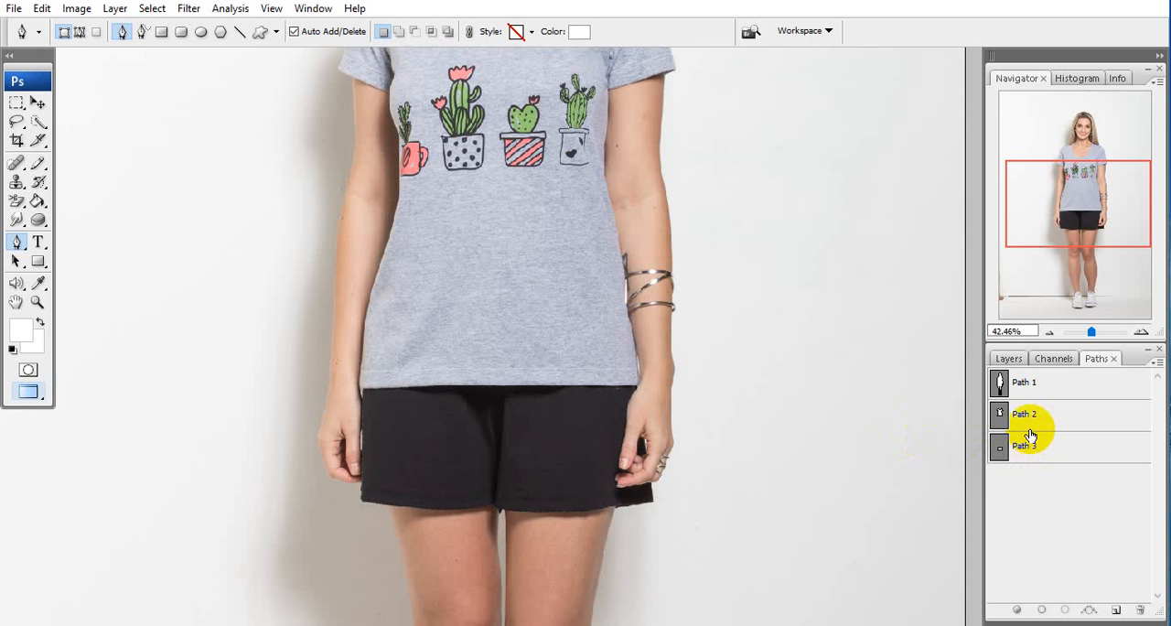
Load the full-body outline, Path 1, as a selection and check the whole model's cutout in Quick Mask
click(998, 412)
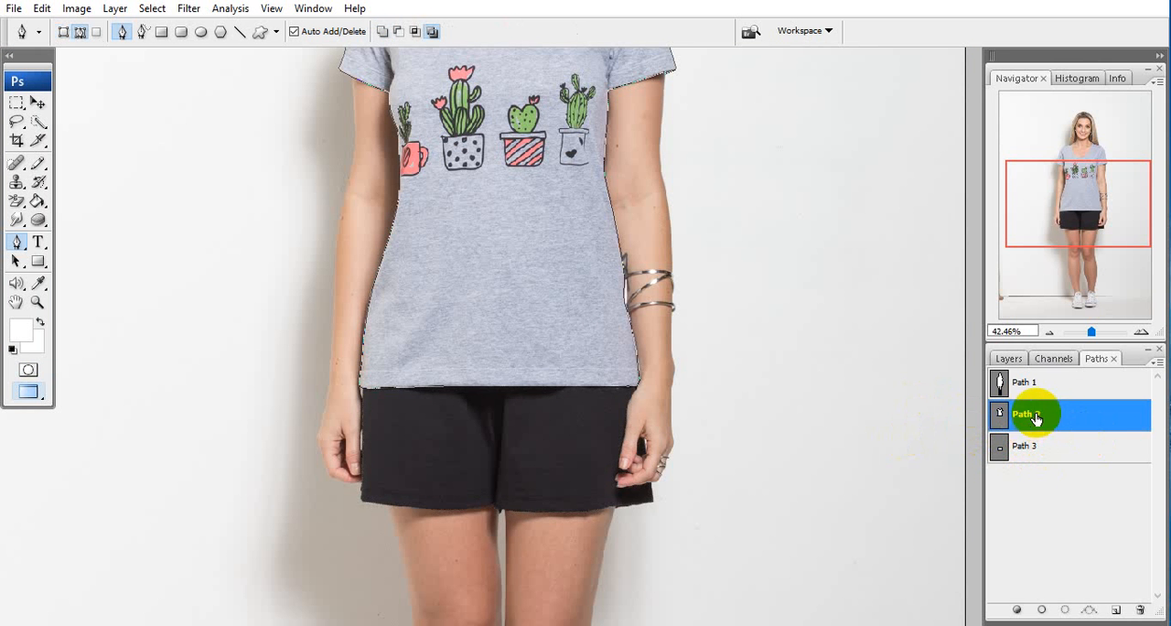
click(1061, 384)
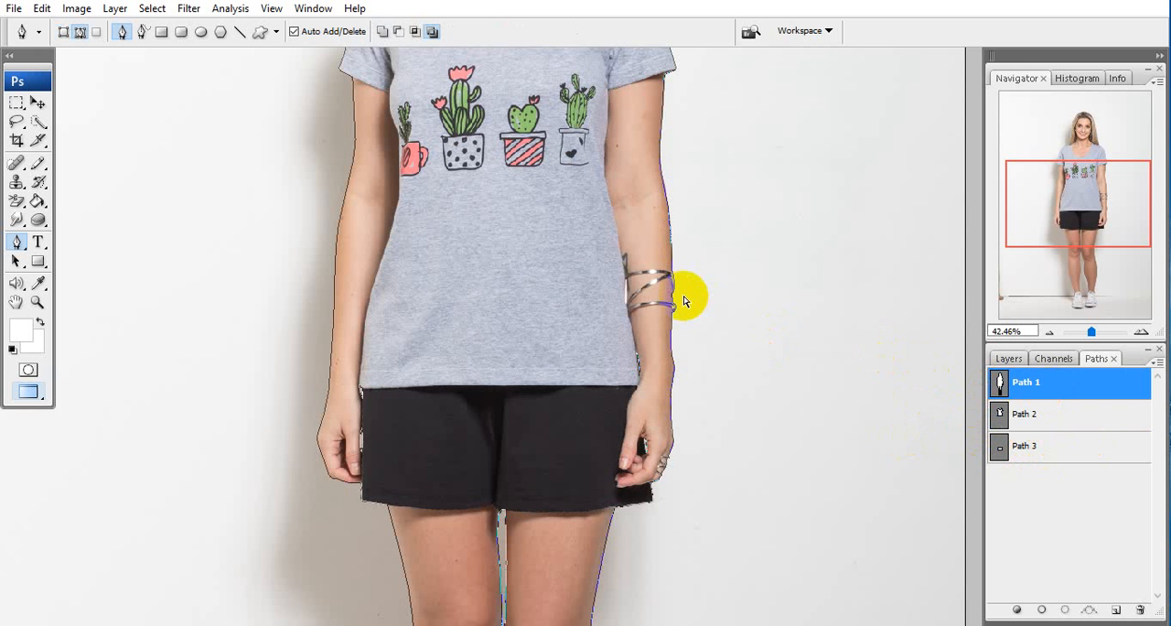
key(ctrl+Return)
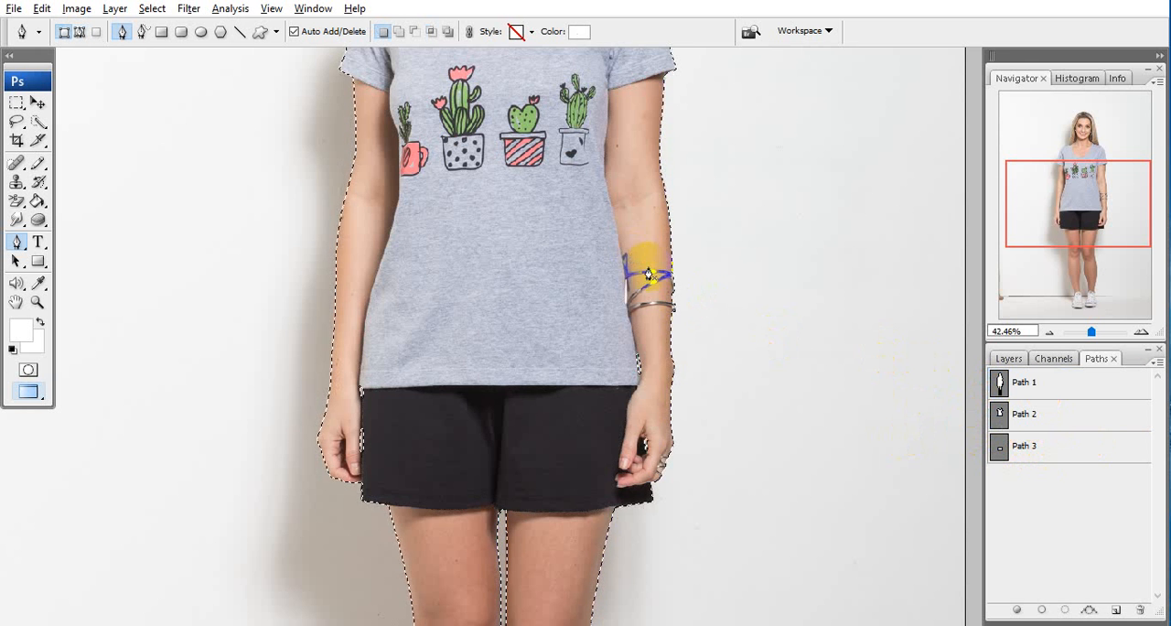
scroll(641, 265, down, 5)
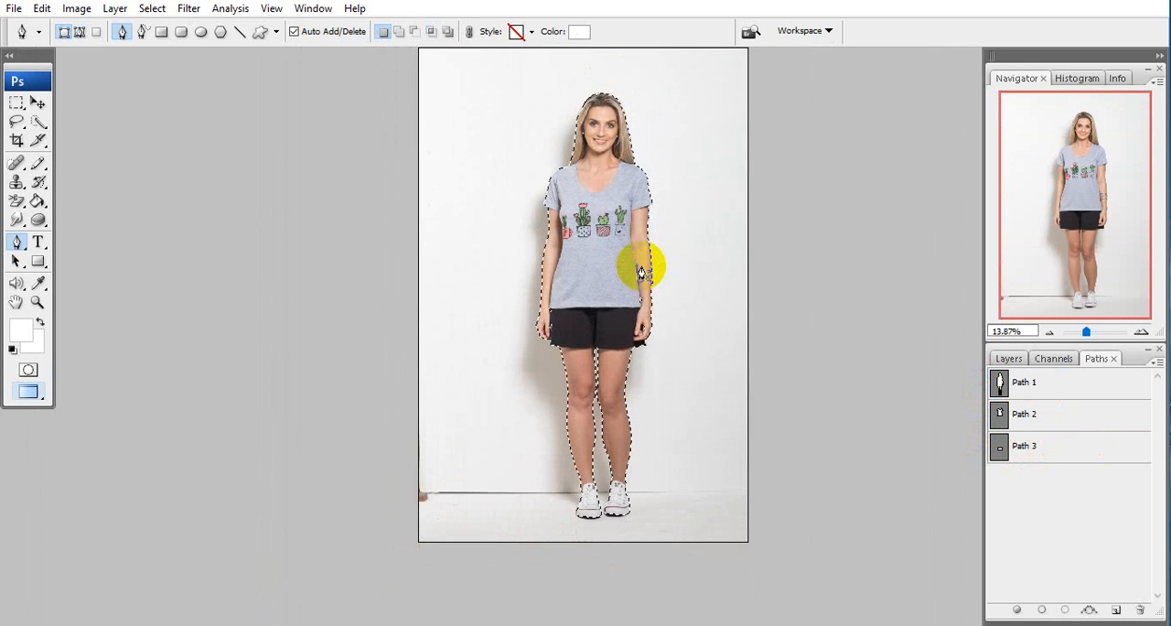
key(q)
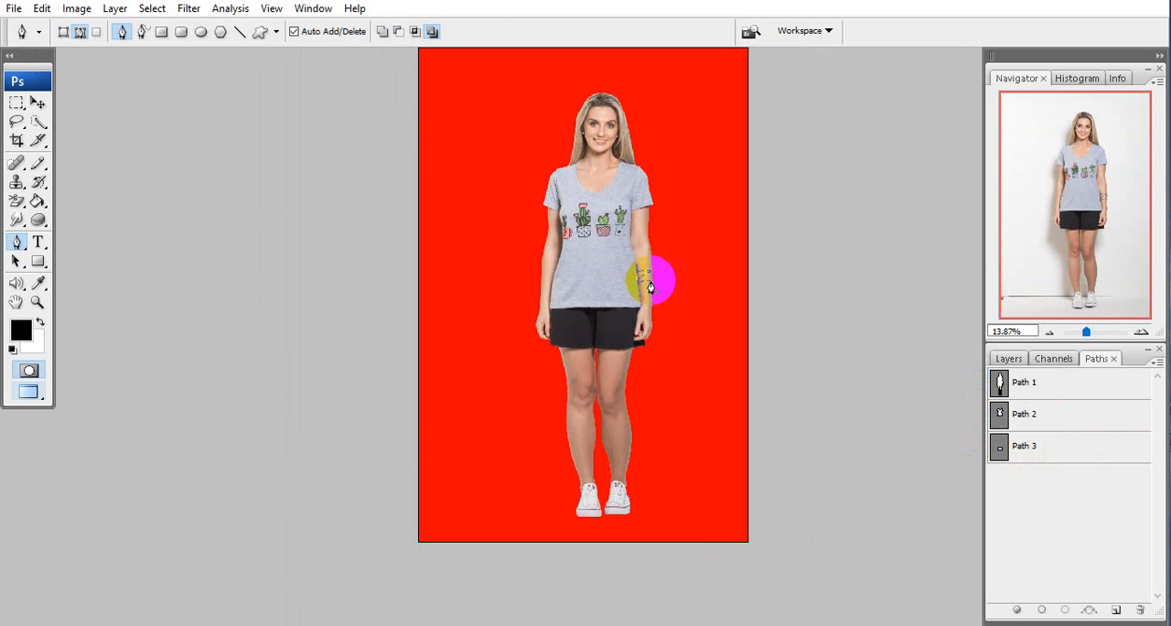
key(q)
key(q)
key(q)
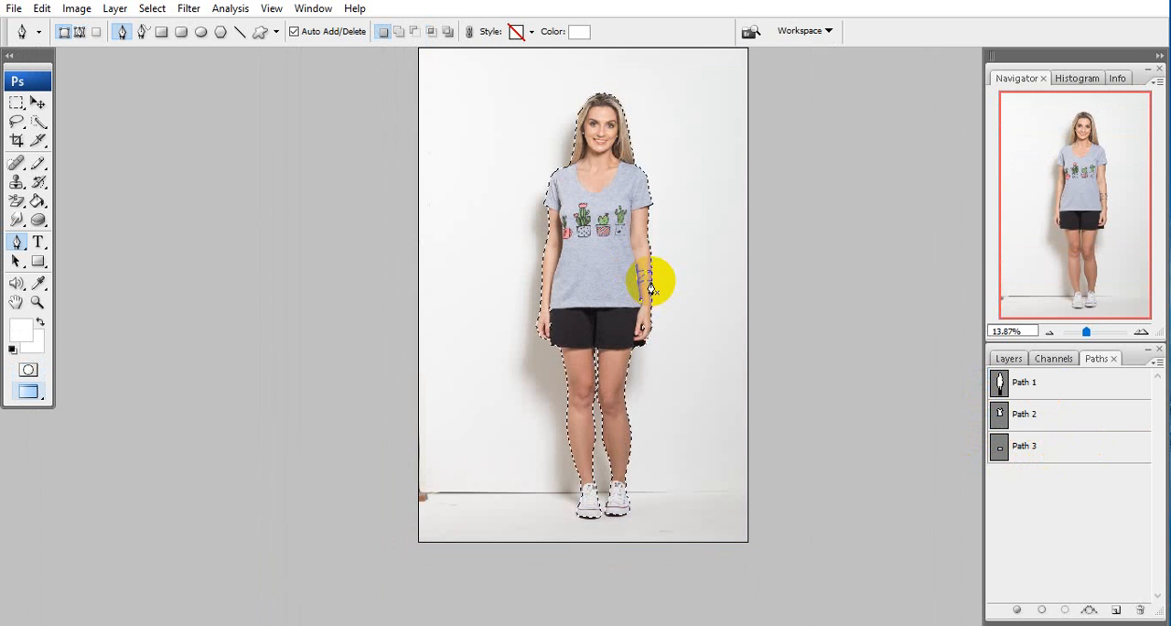
key(q)
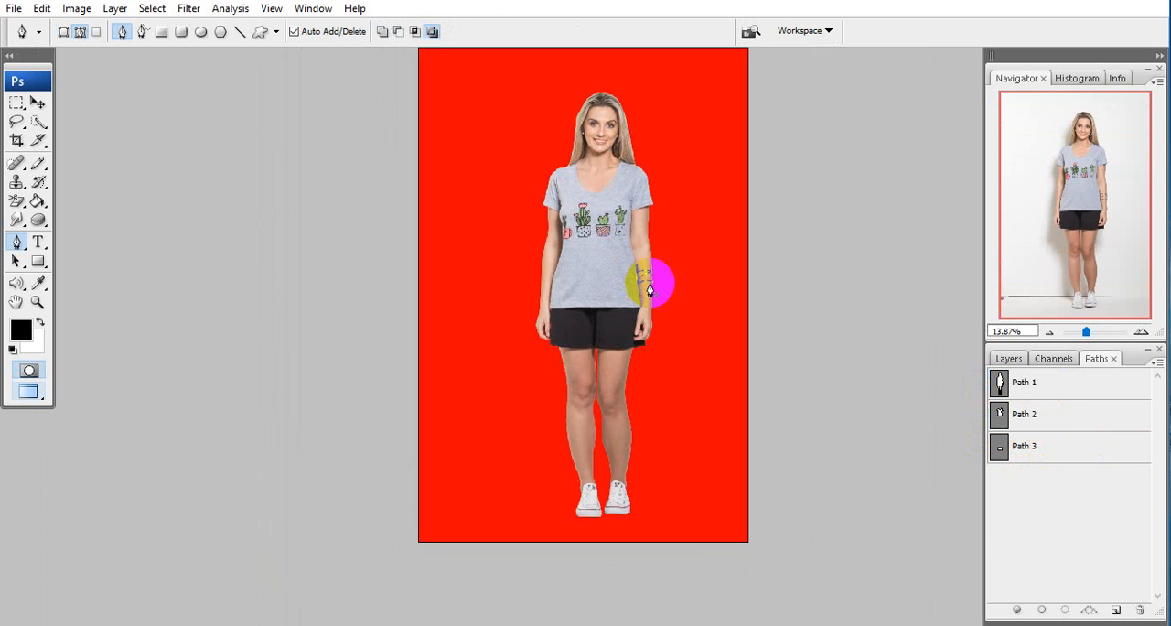
key(q)
Load the T-shirt outline, Path 2, as a selection and check the shirt's cutout in Quick Mask
click(1044, 415)
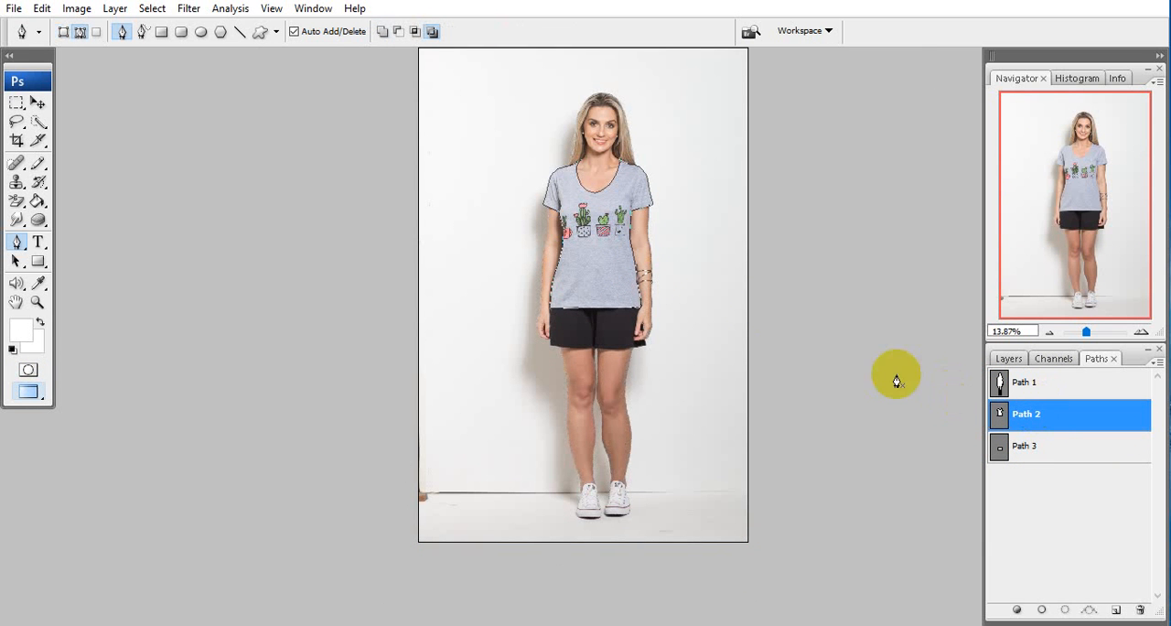
key(ctrl+Return)
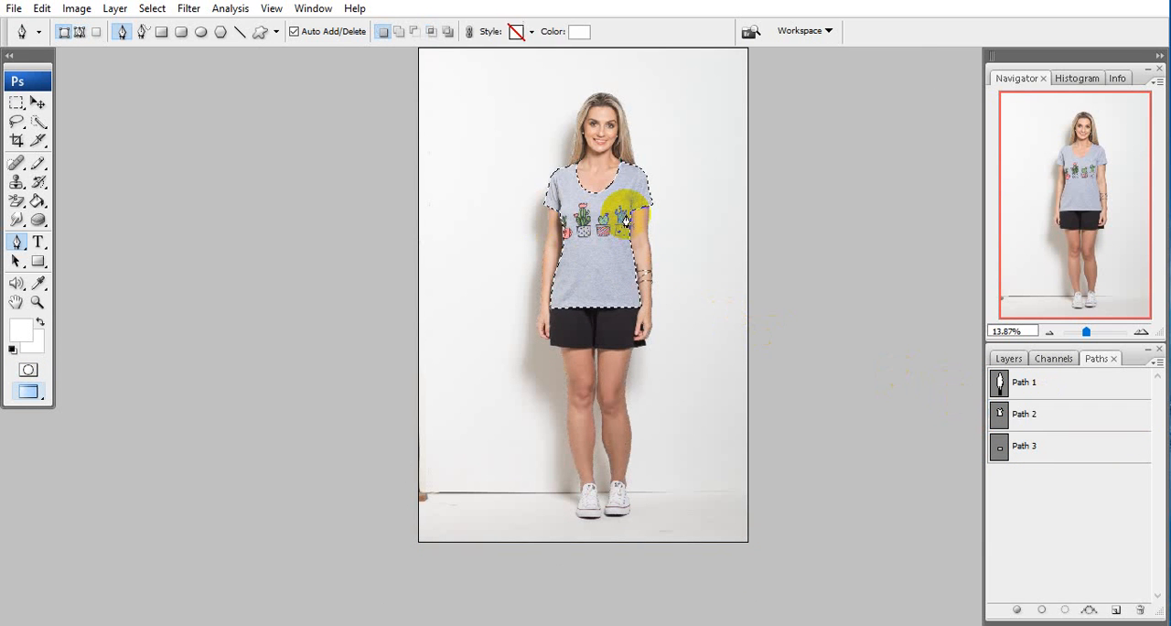
key(q)
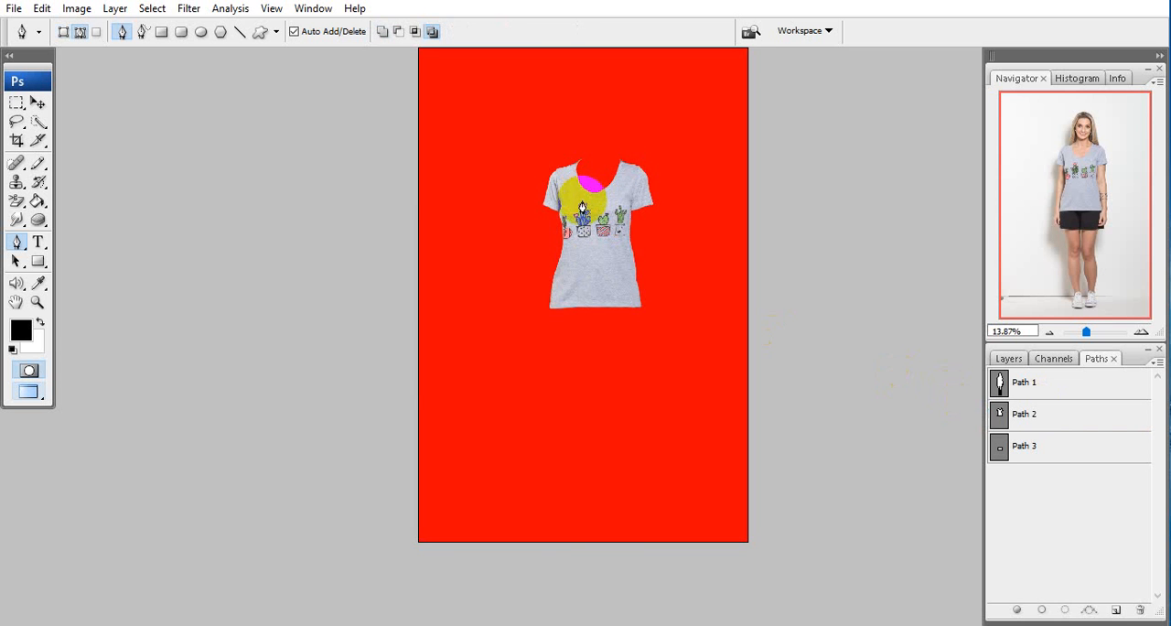
key(q)
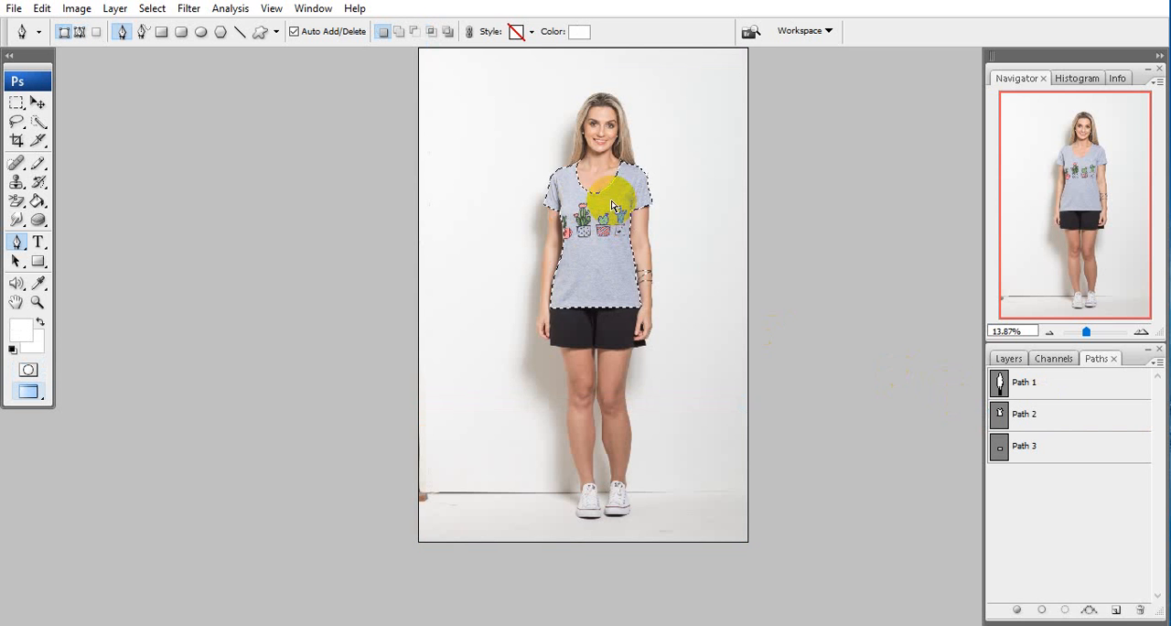